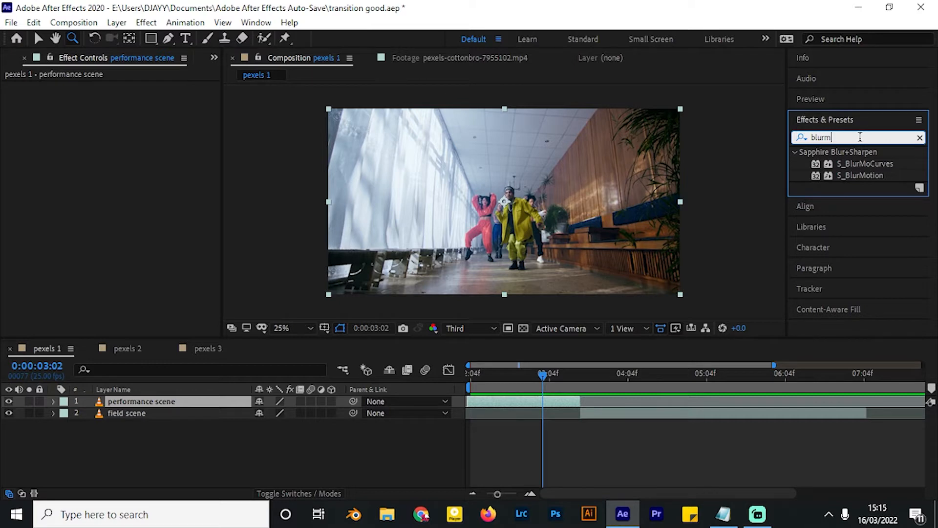
Apply the S_BlurMoCurves effect to the performance scene layer
drag(872, 166, 303, 421)
click(150, 413)
click(146, 401)
key(v)
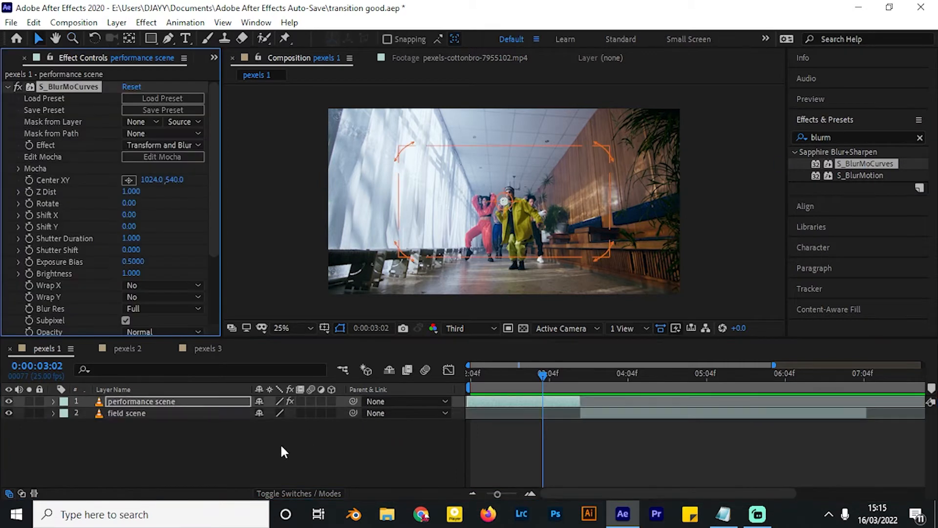
At 0:00:03:09, near the end of the performance scene, start keyframing the effect's Z Dist and reveal the keyframe in the timeline
drag(543, 374, 561, 420)
click(561, 421)
click(564, 385)
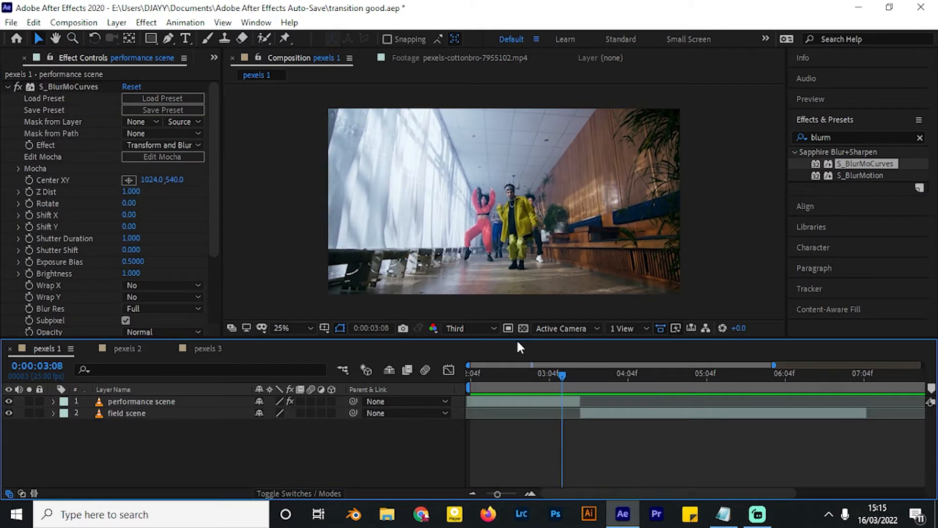
click(482, 241)
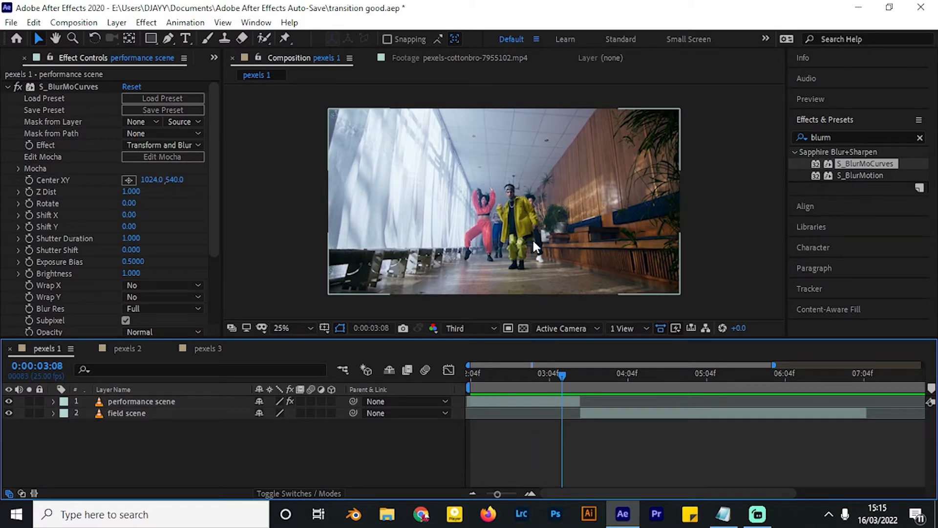
drag(562, 379, 594, 386)
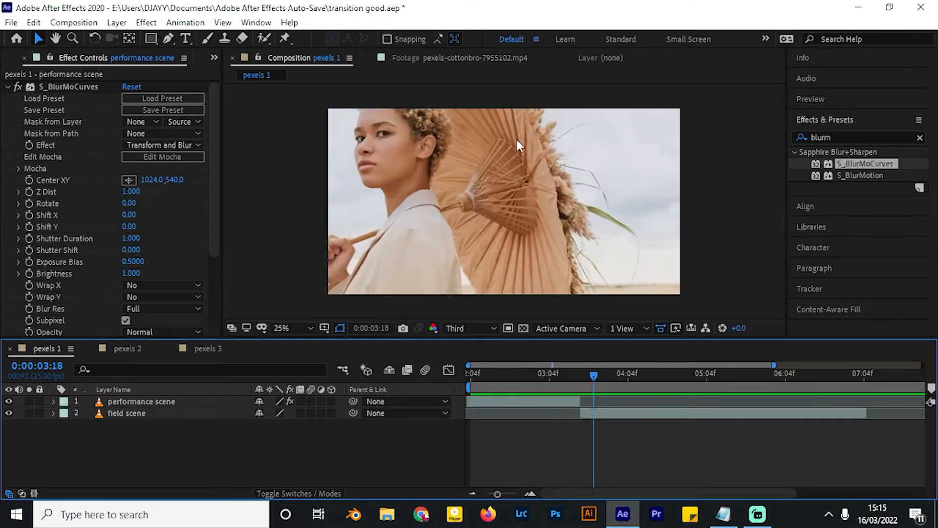
click(563, 380)
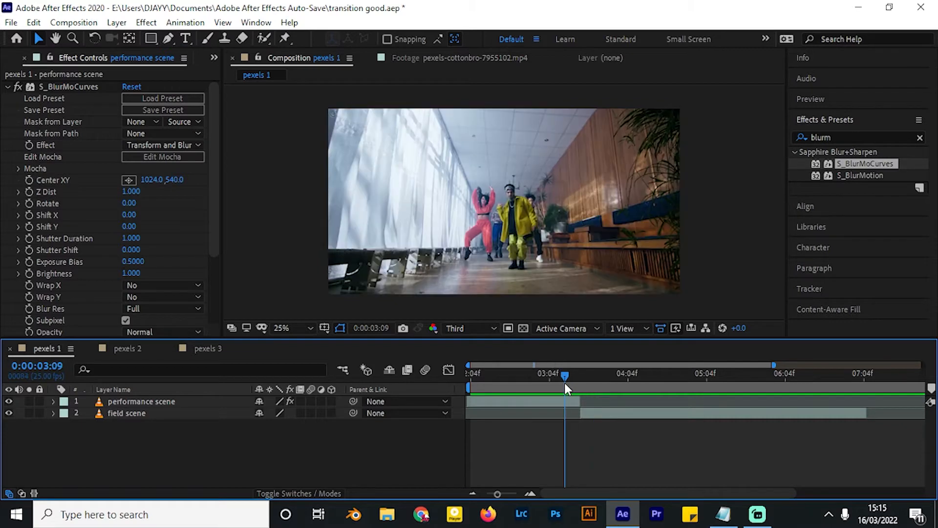
click(547, 400)
scroll(74, 195, down, 2)
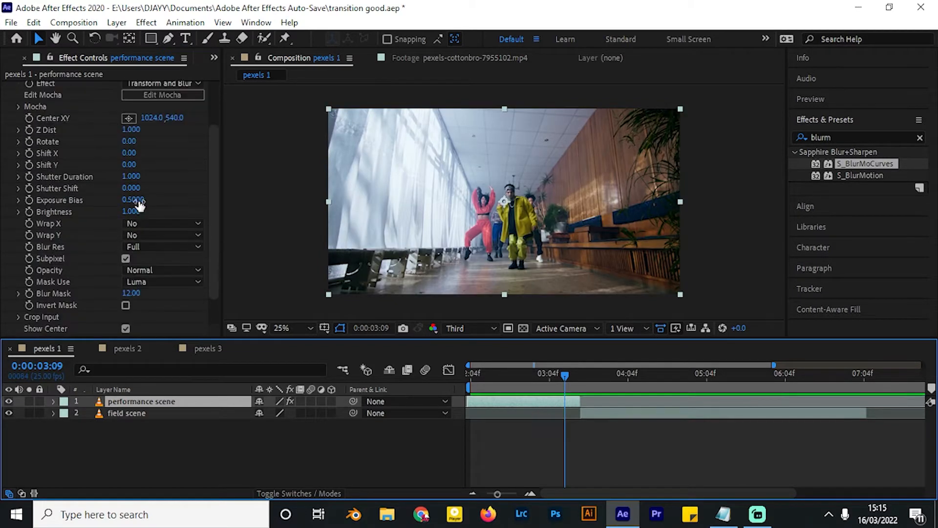
scroll(43, 175, up, 1)
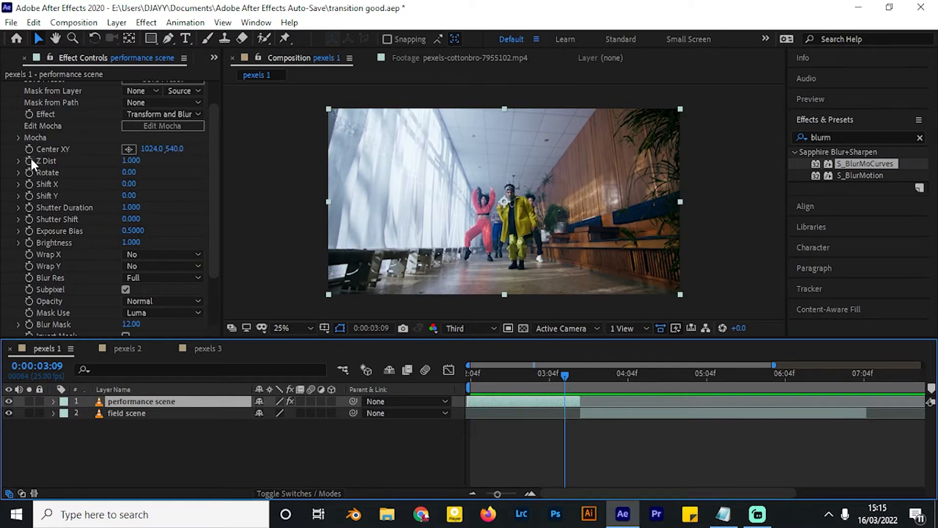
click(29, 160)
key(u)
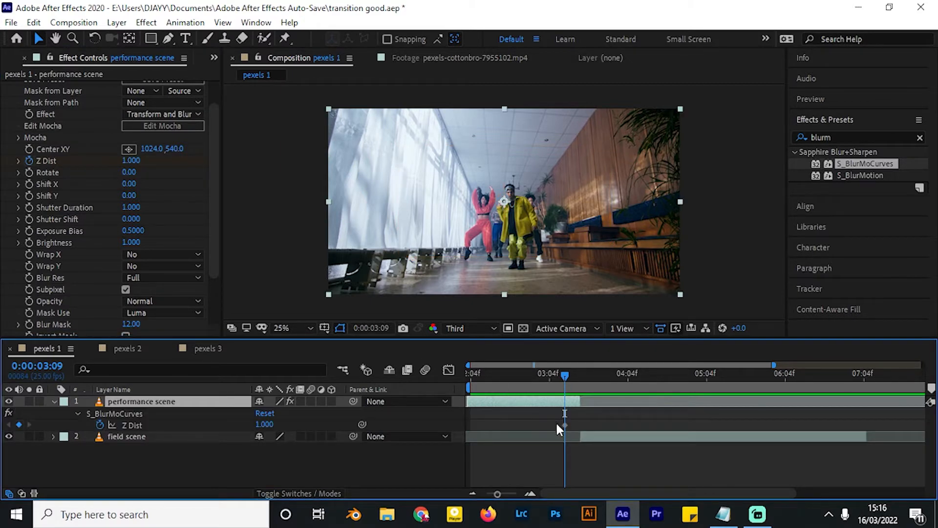
Shift the performance scene's Z Dist keyframe about two frames earlier and add a second keyframe of 0.1 at 0:00:03:13
drag(564, 425, 558, 425)
drag(563, 382, 573, 382)
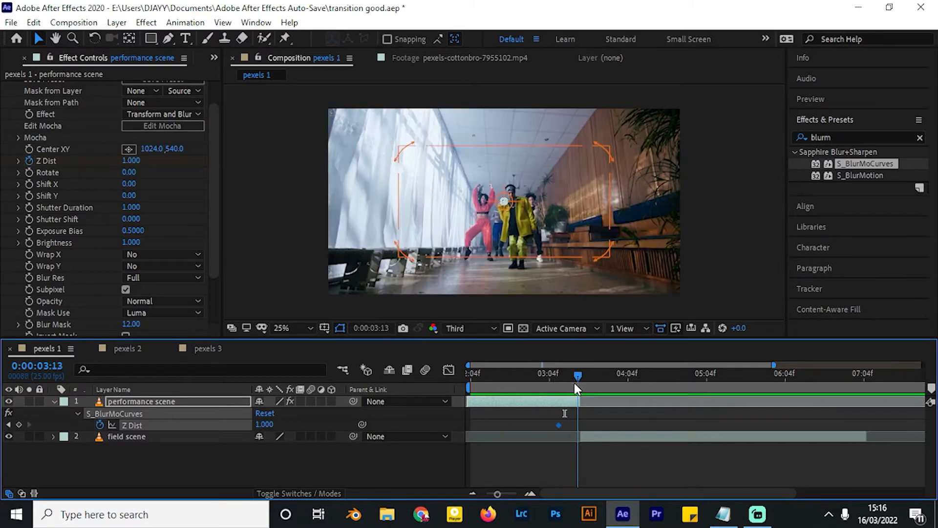
drag(130, 161, 61, 157)
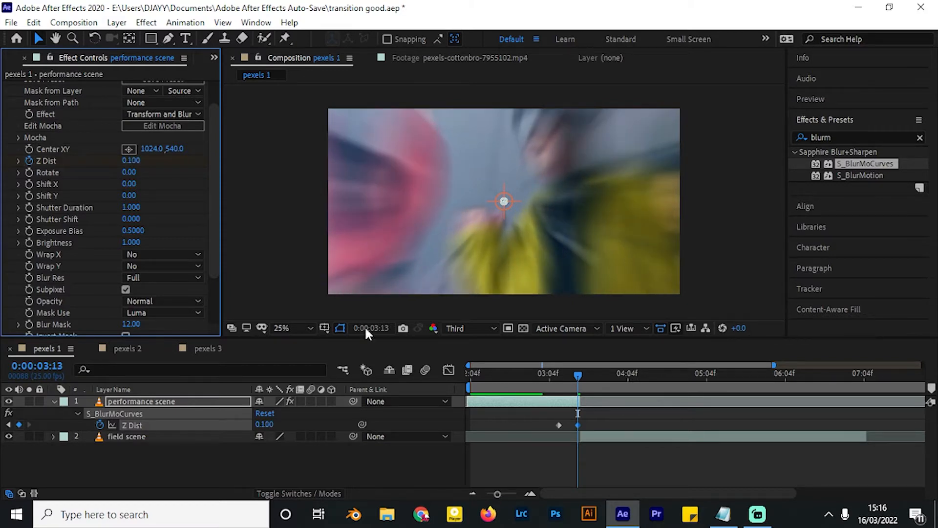
Go to 0:00:03:15, just after the cut, and apply S_BlurMoCurves to the field scene layer
mouse_move(577, 383)
mouse_down()
mouse_move(556, 379)
mouse_move(584, 387)
mouse_up()
click(636, 435)
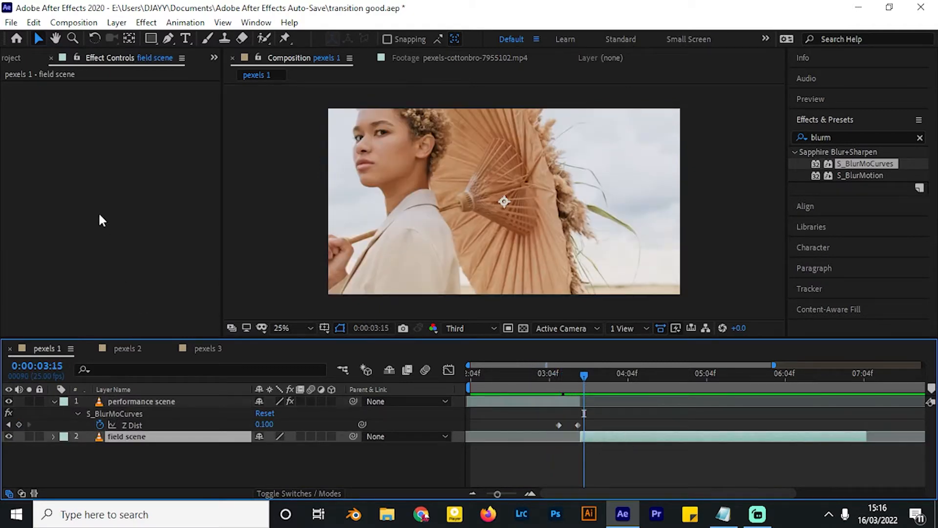
click(160, 446)
click(158, 438)
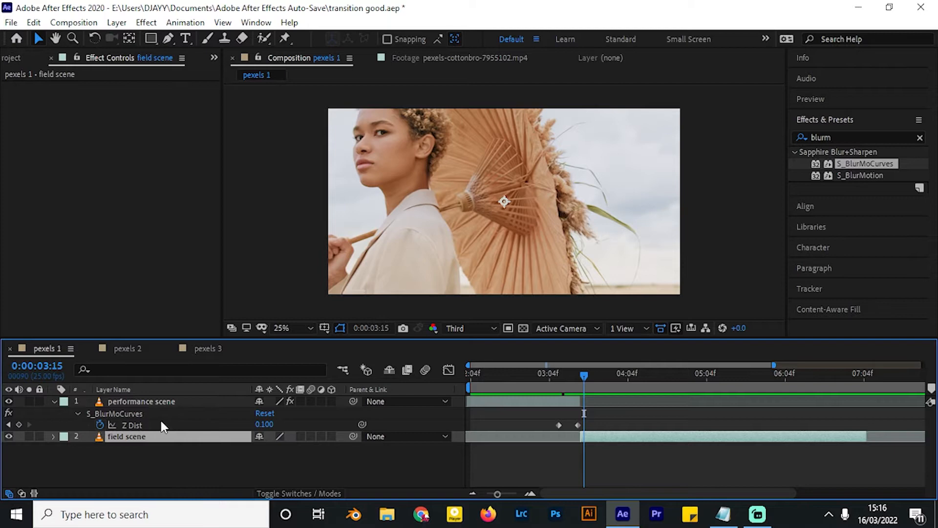
click(96, 59)
drag(880, 170, 214, 438)
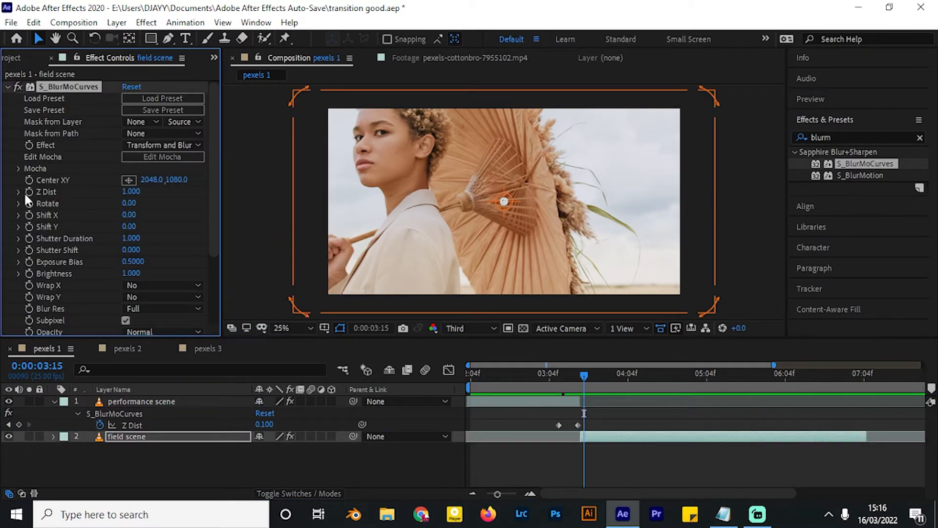
Start keyframing Z Dist on the field scene, reveal its keyframe and move it about six frames later
click(186, 469)
click(171, 433)
key(u)
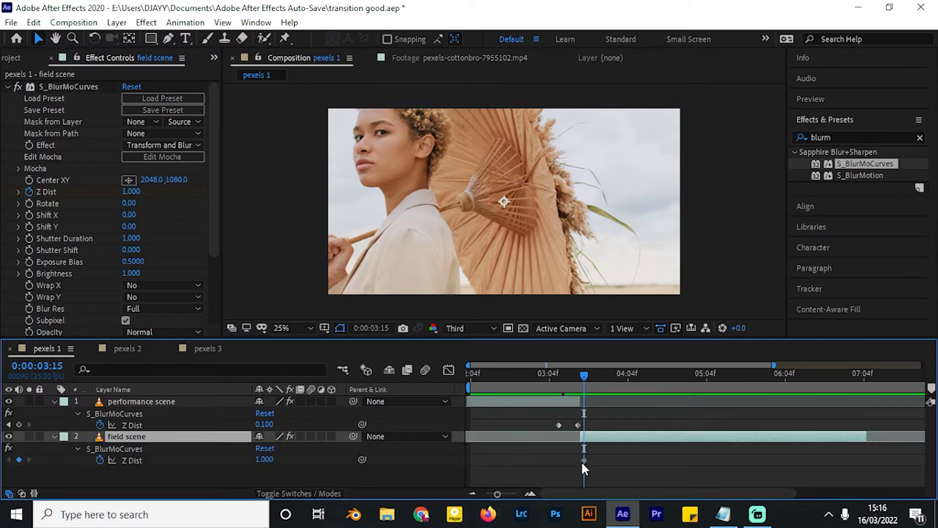
drag(583, 459, 602, 461)
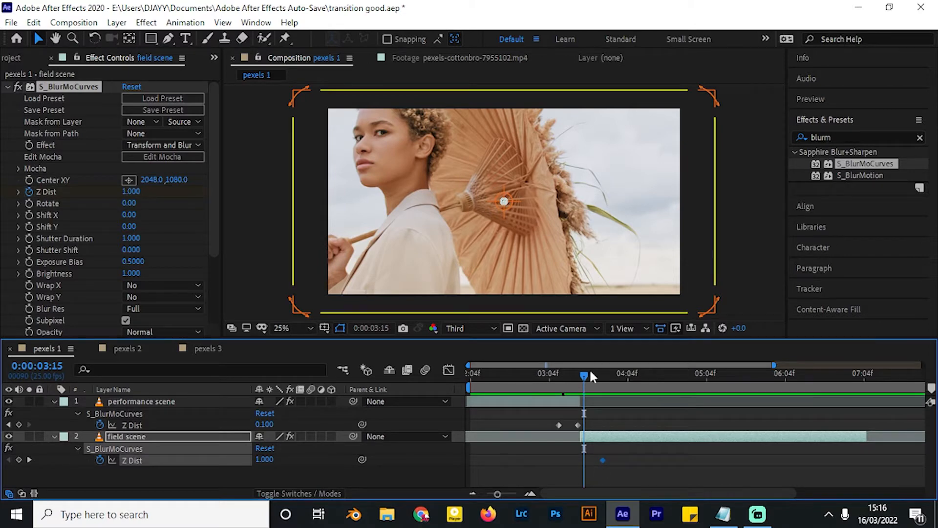
Set the field scene's Z Dist to 0.1 at 0:00:03:15 as its starting keyframe
click(131, 192)
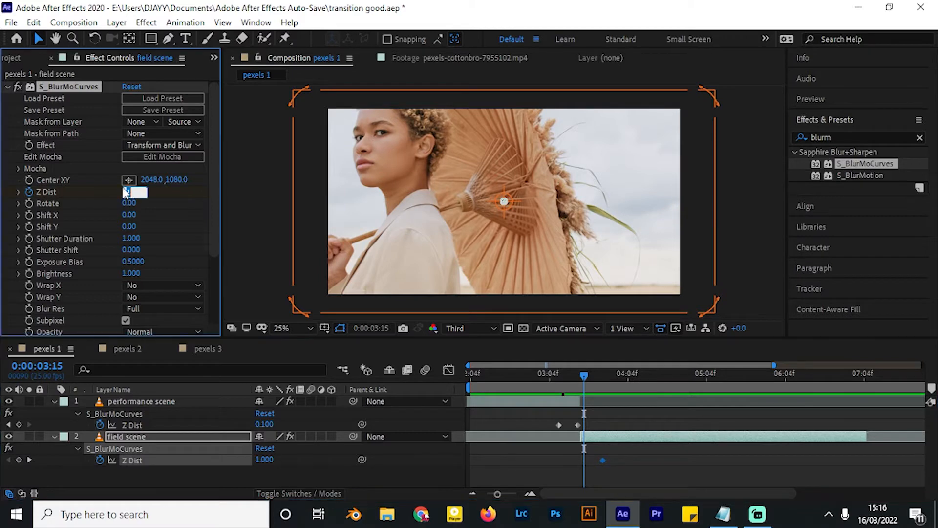
text(0.1)
key(Return)
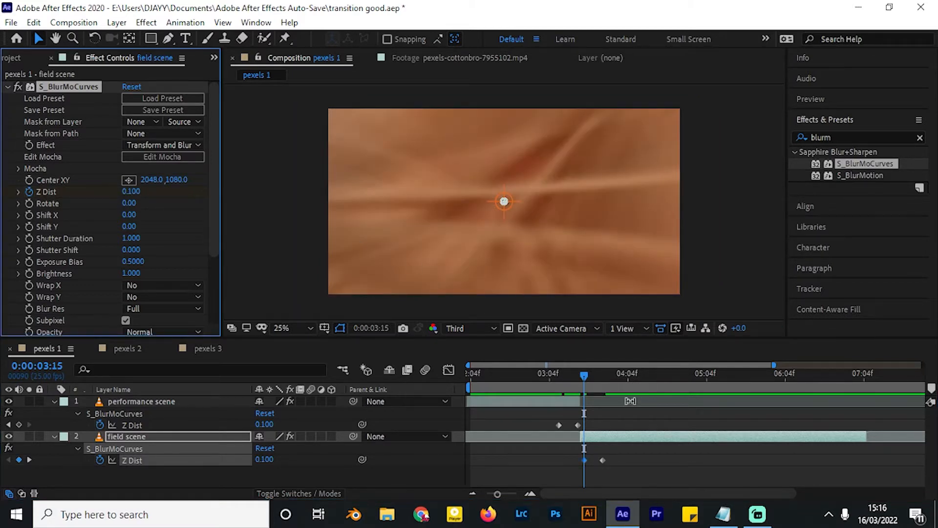
Play back the cut between the performance scene and the field scene to check the zoom blur transition
drag(580, 373, 622, 400)
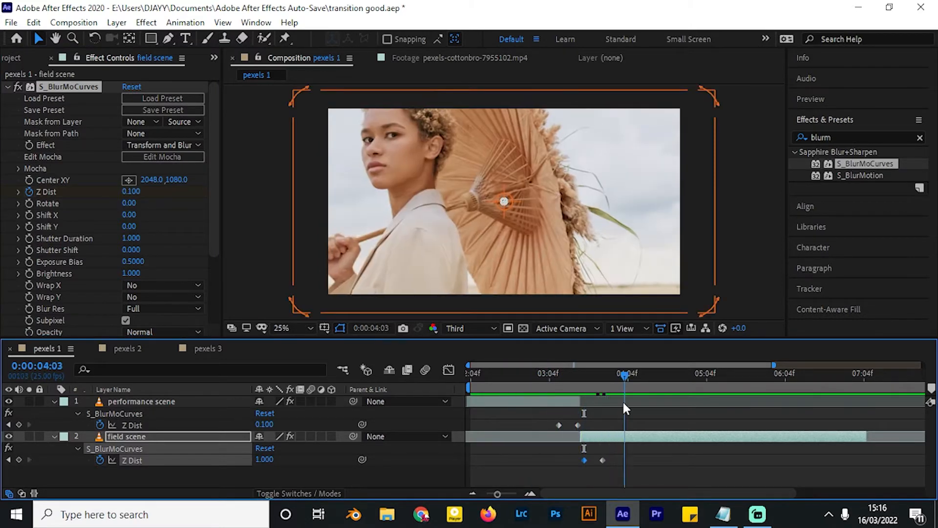
click(622, 401)
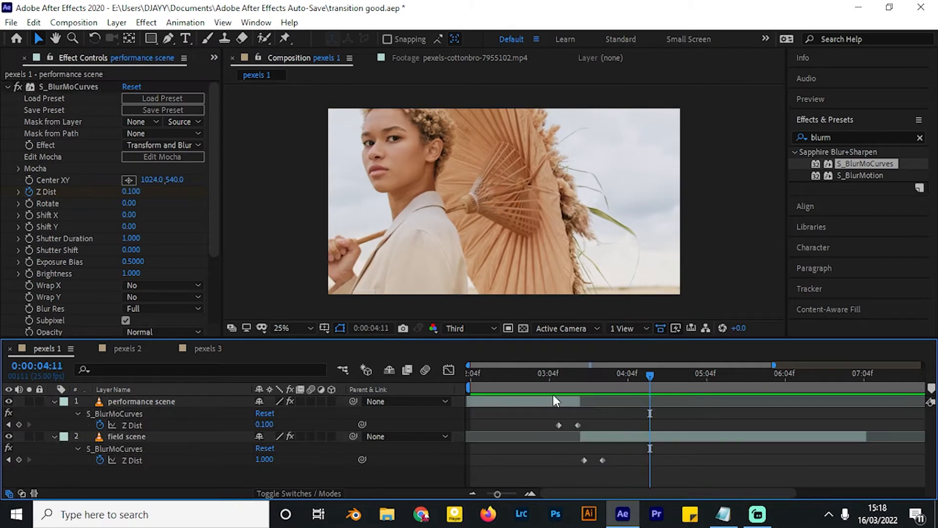
click(534, 384)
drag(534, 385, 542, 380)
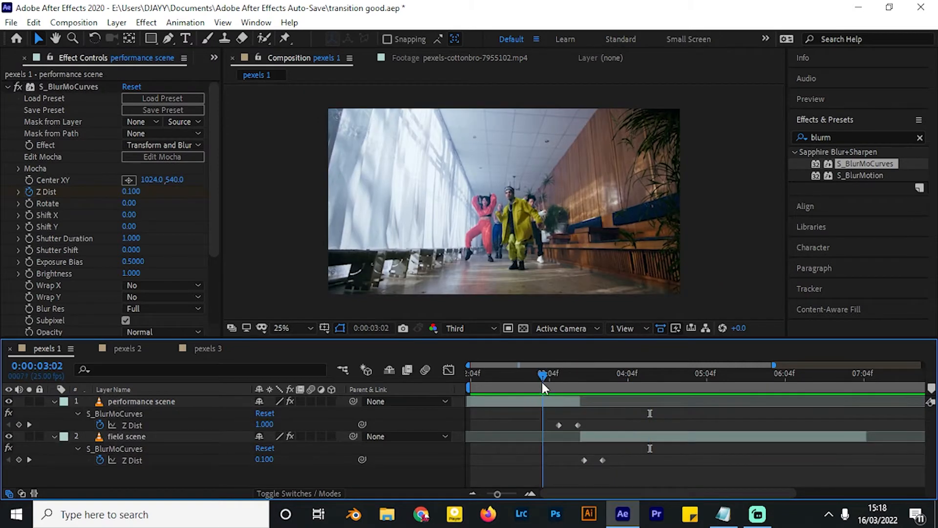
key(space)
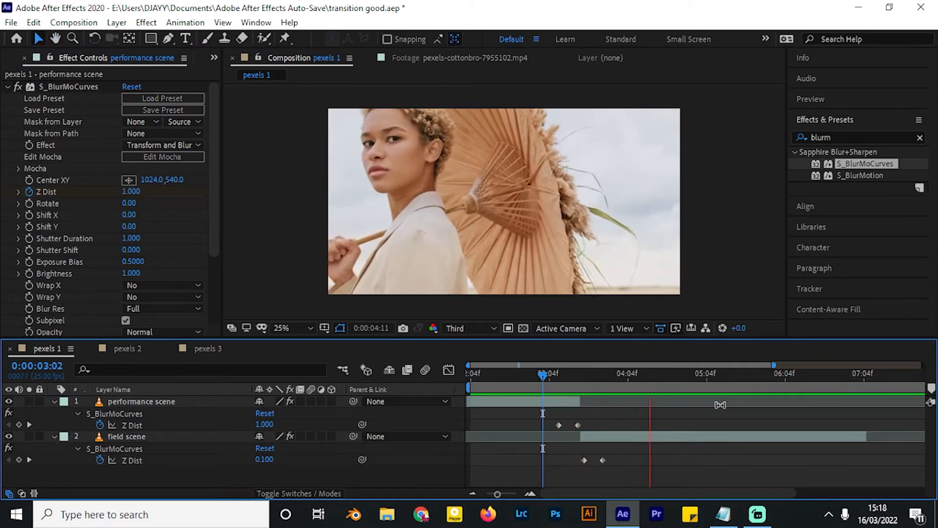
key(space)
drag(529, 380, 509, 378)
key(space)
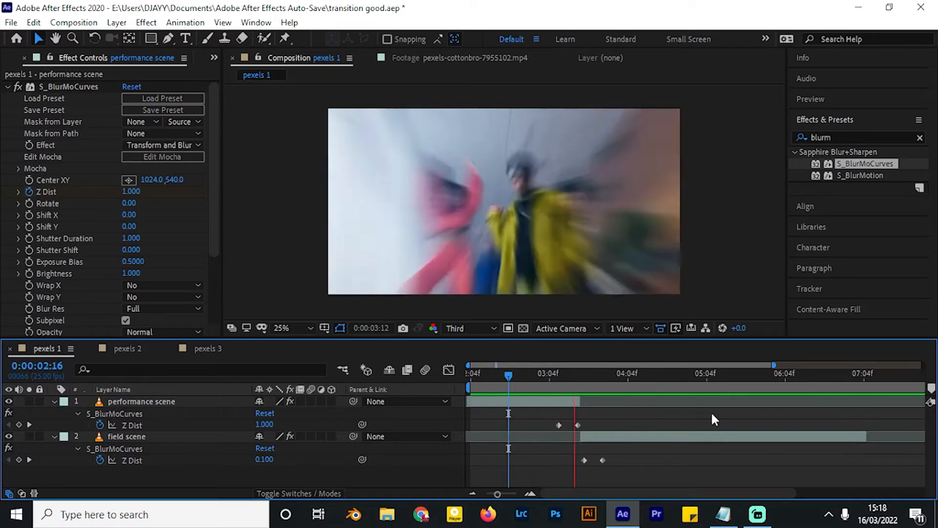
key(space)
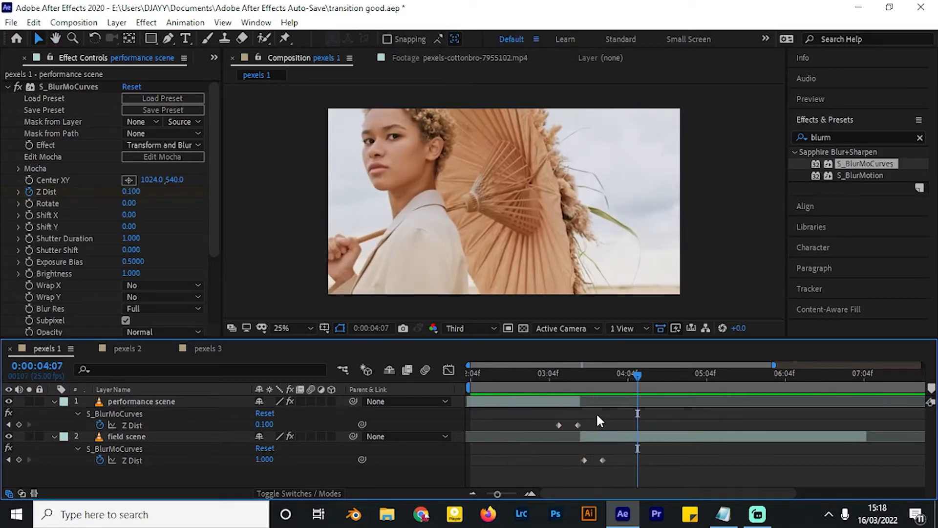
Apply Easy Ease to all four Z Dist keyframes on the performance scene and field scene layers
drag(597, 413, 540, 437)
drag(627, 456, 550, 466)
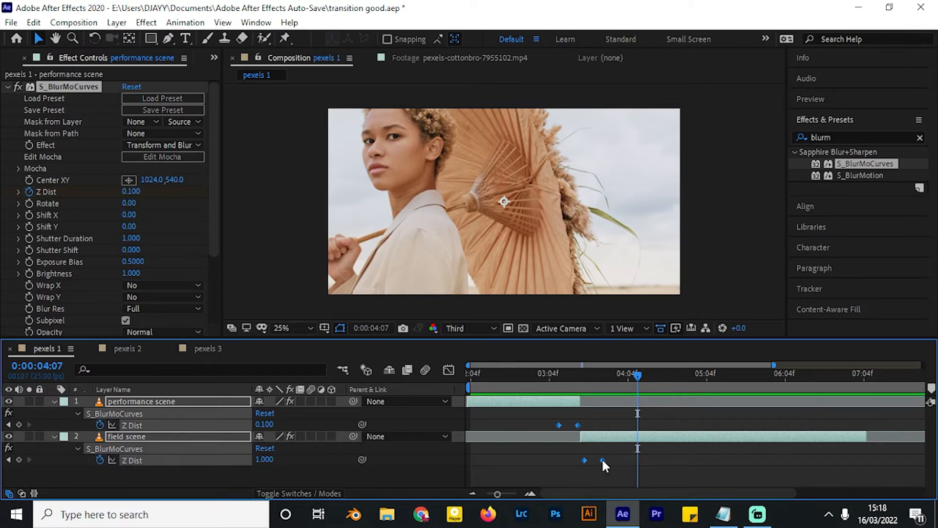
right_click(602, 460)
mouse_move(669, 450)
click(481, 367)
In the performance scene's Z Dist speed graph, extend the last keyframe's influence so the speed peak sits near the first keyframe
drag(601, 412, 535, 428)
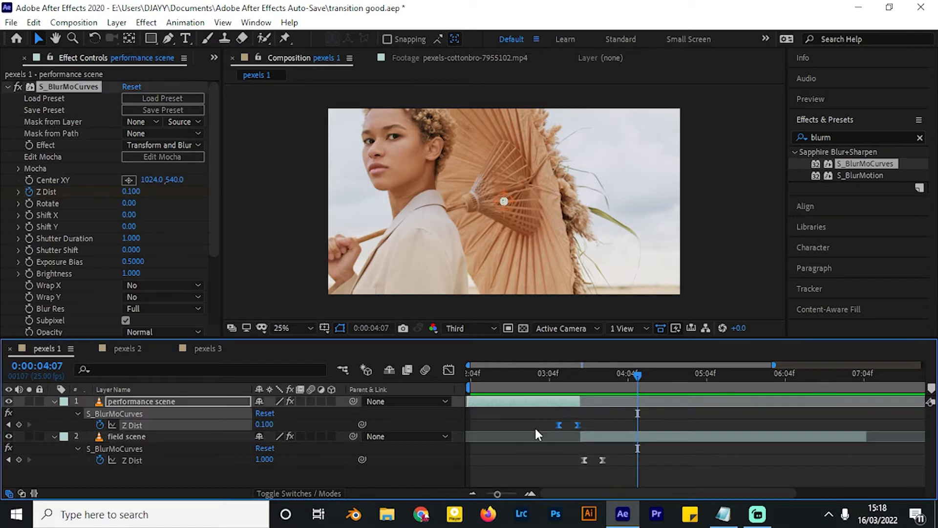
click(442, 370)
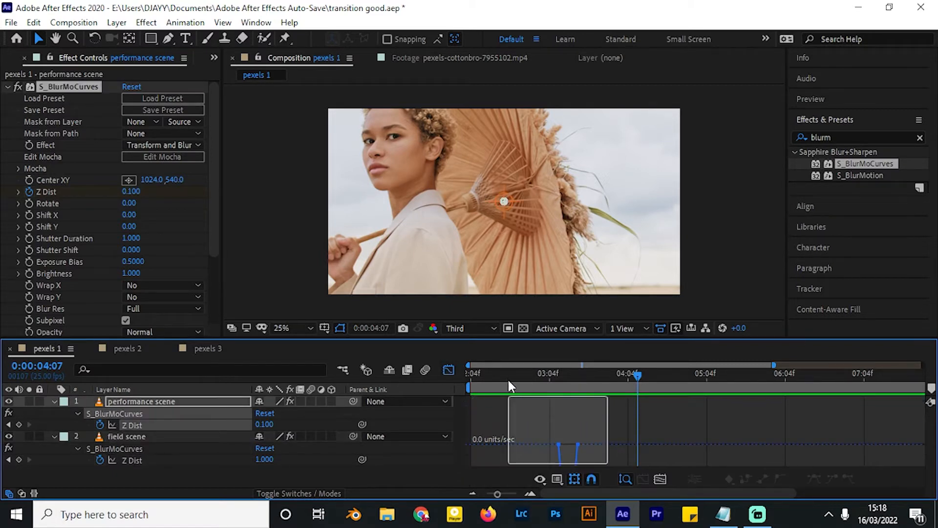
right_click(587, 420)
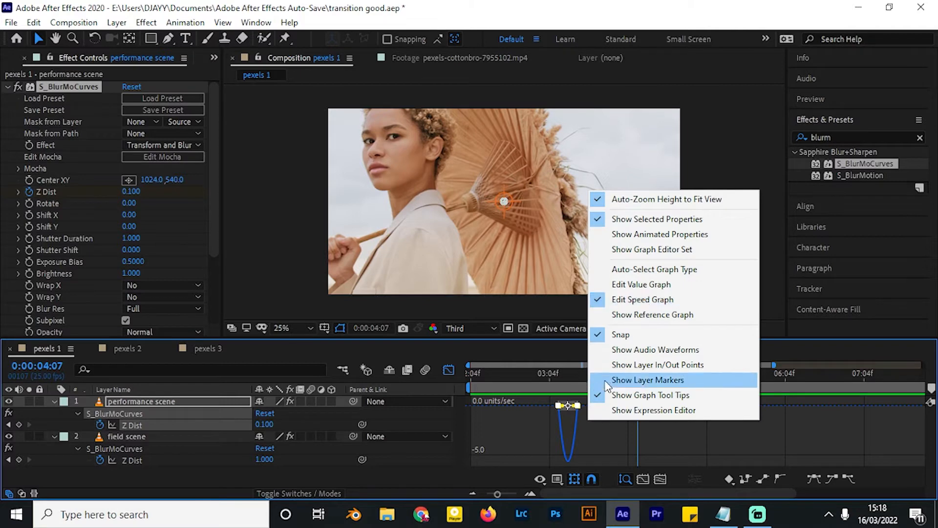
click(573, 405)
drag(570, 405, 554, 403)
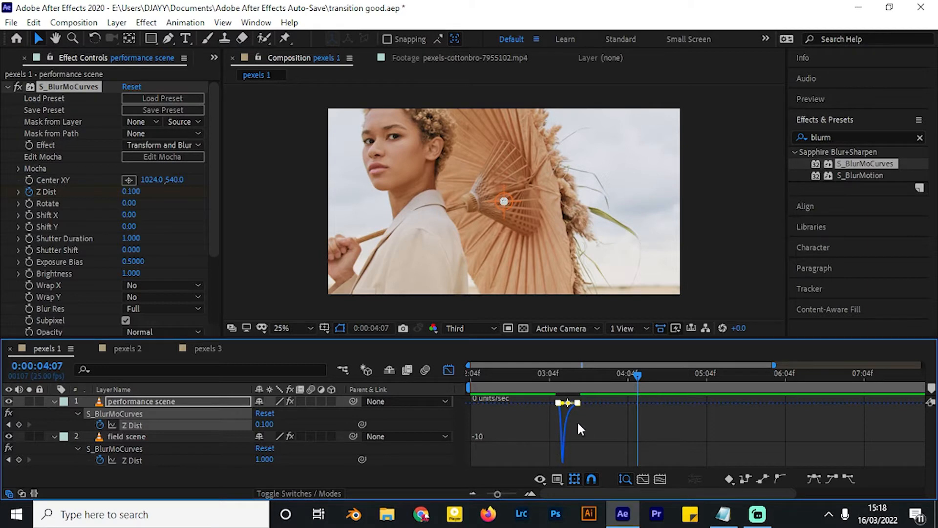
click(448, 369)
Reshape the field scene's Z Dist speed graph so it peaks just after the first keyframe and tapers towards the last one
drag(611, 448, 562, 468)
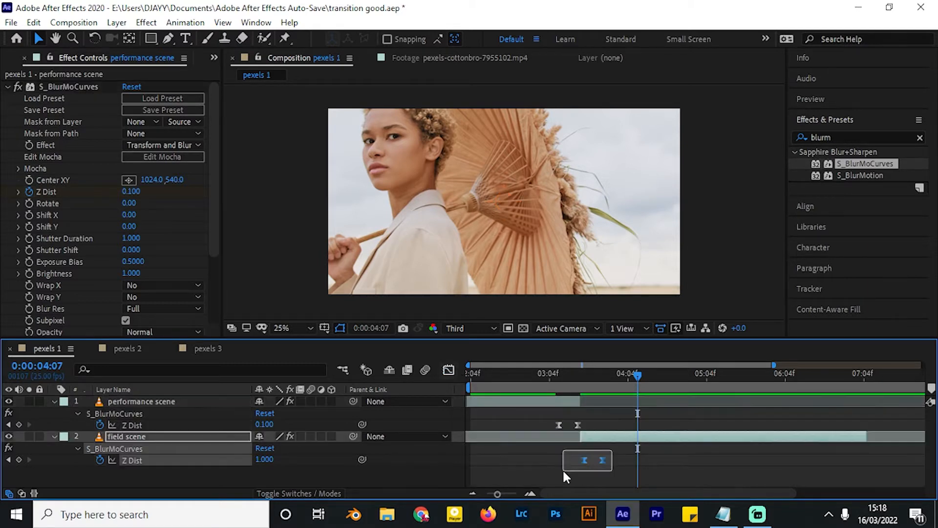
click(448, 370)
drag(624, 441, 572, 461)
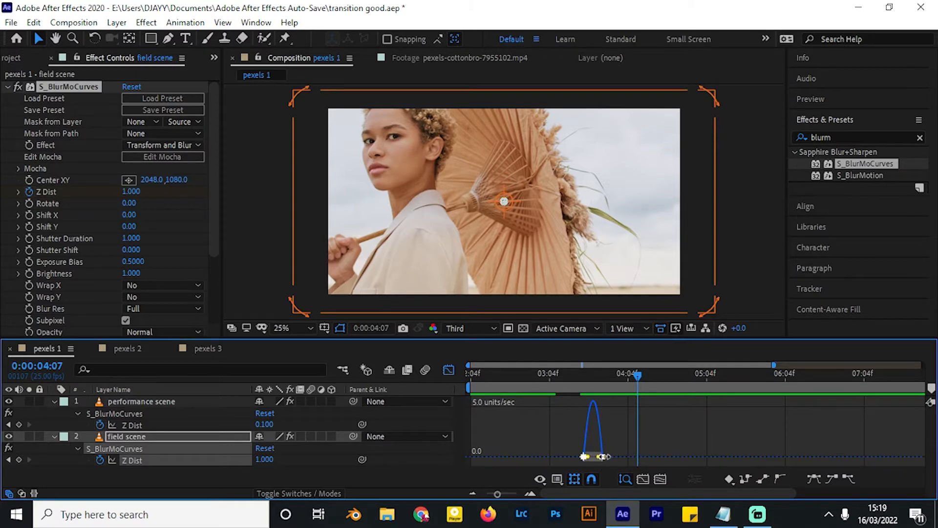
drag(597, 460, 581, 457)
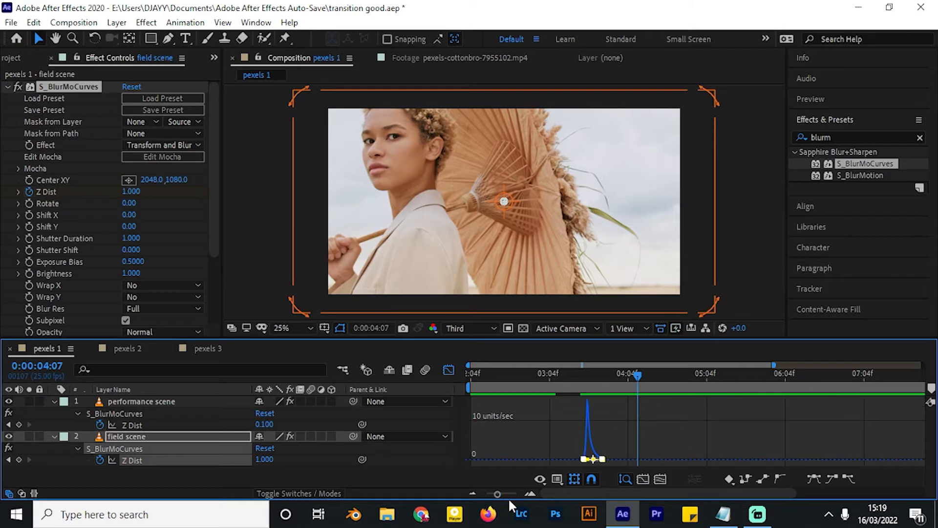
drag(499, 493, 512, 494)
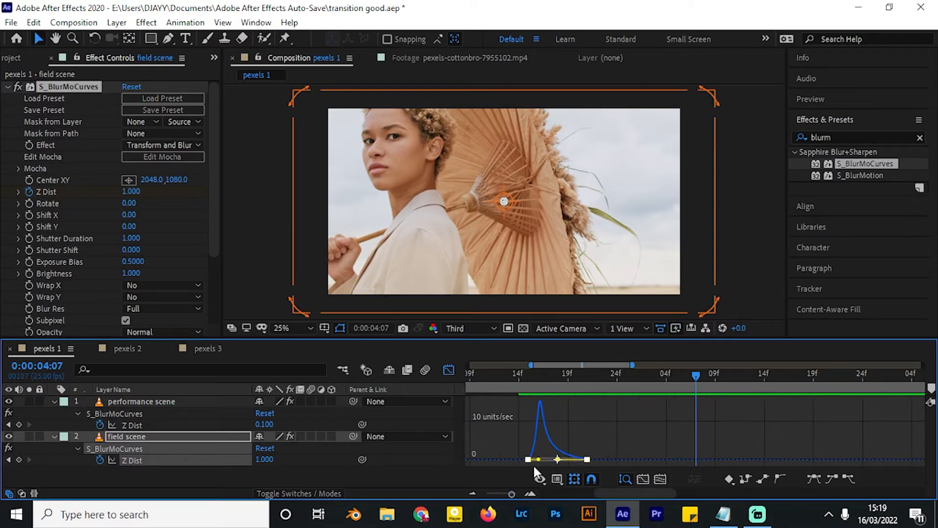
drag(558, 460, 552, 454)
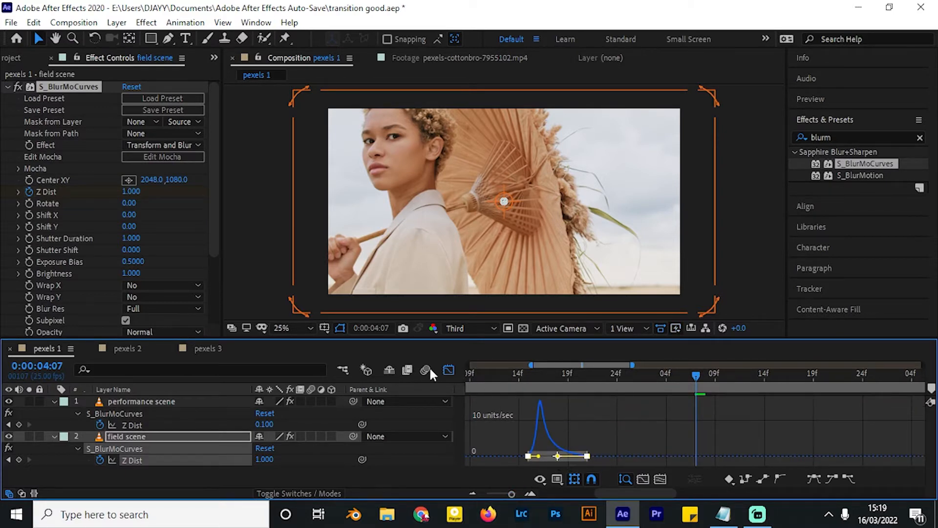
click(450, 371)
Play back the pexels 1 cut over a wider timeline range to check the eased zoom blur transition
drag(531, 388, 447, 386)
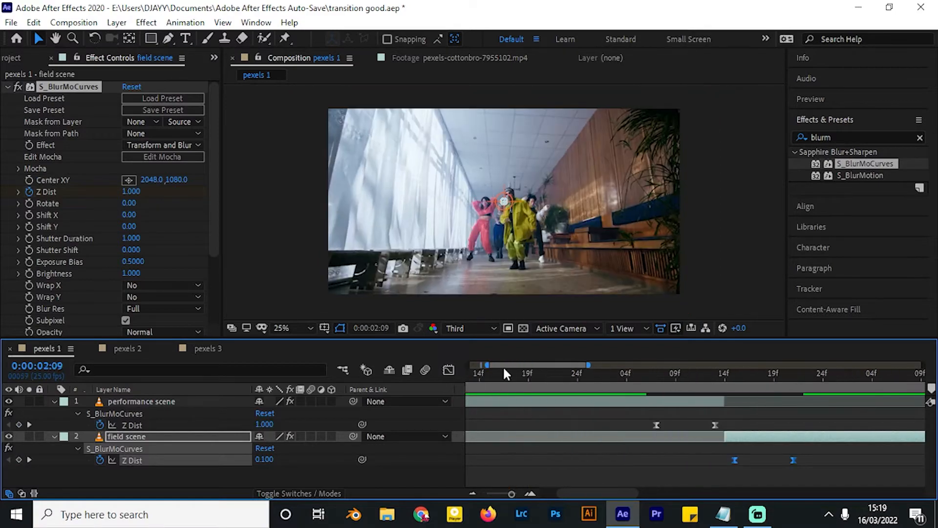
drag(588, 365, 691, 365)
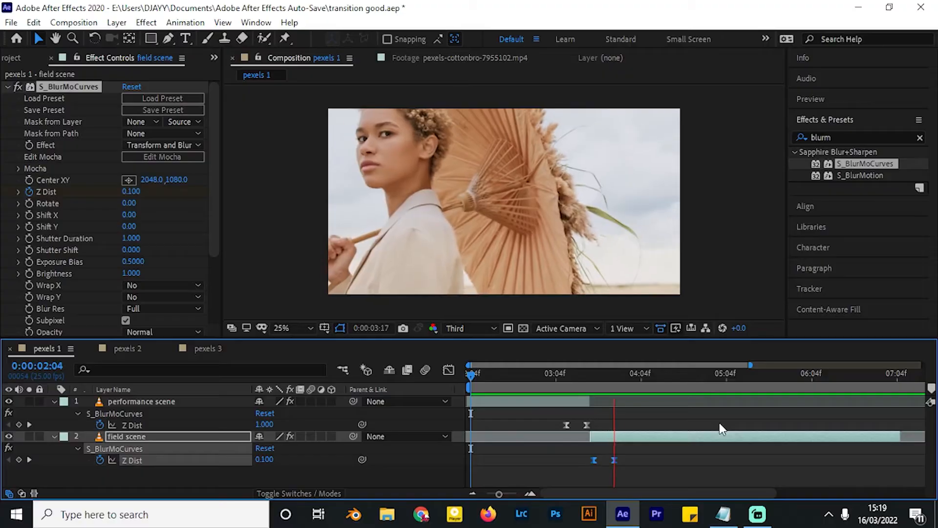
key(space)
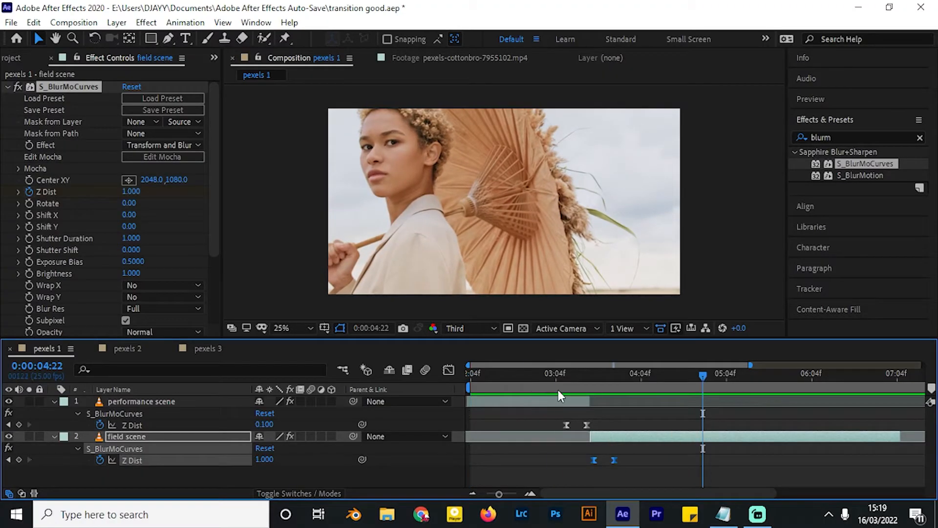
click(569, 393)
key(Page_Down)
click(289, 473)
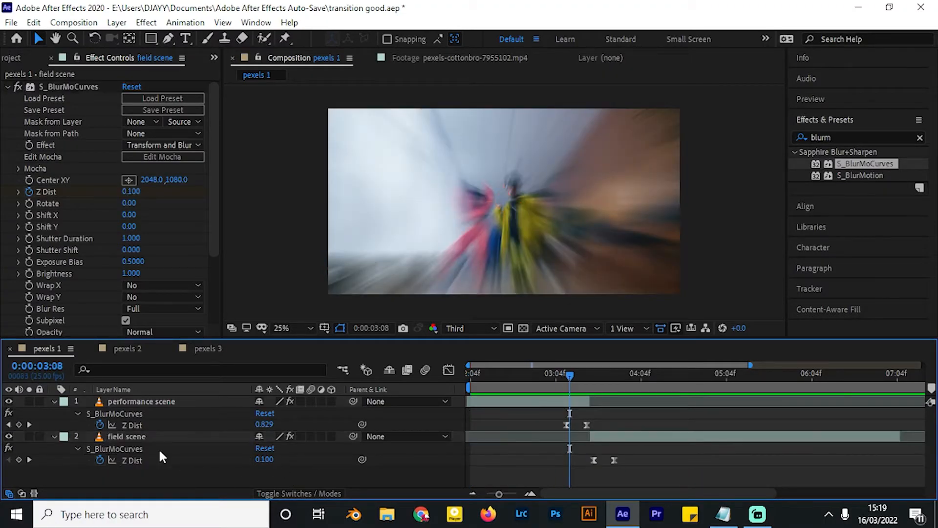
Collapse the revealed keyframe properties of the performance scene and field scene layers in pexels 1
click(168, 436)
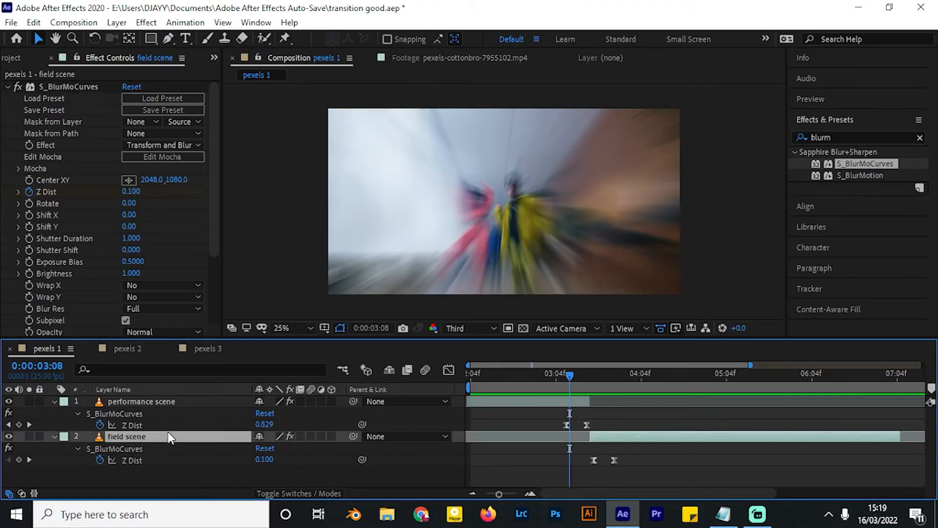
click(122, 401)
key(u)
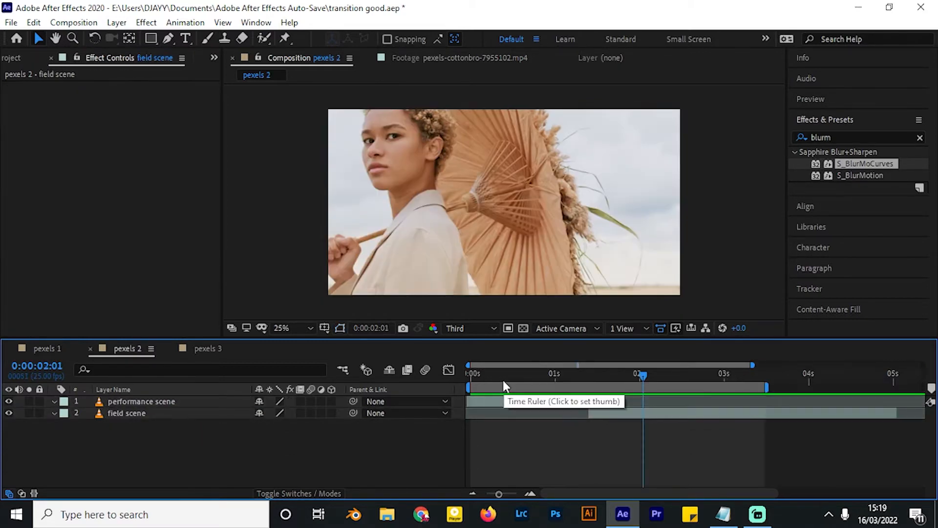
In the pexels 2 composition, apply S_BlurMoCurves to the performance scene and field scene layers and place the playhead at 0:00:01:01
drag(504, 379, 555, 374)
drag(875, 164, 218, 405)
drag(880, 164, 638, 439)
drag(533, 382, 559, 381)
key(ctrl+z)
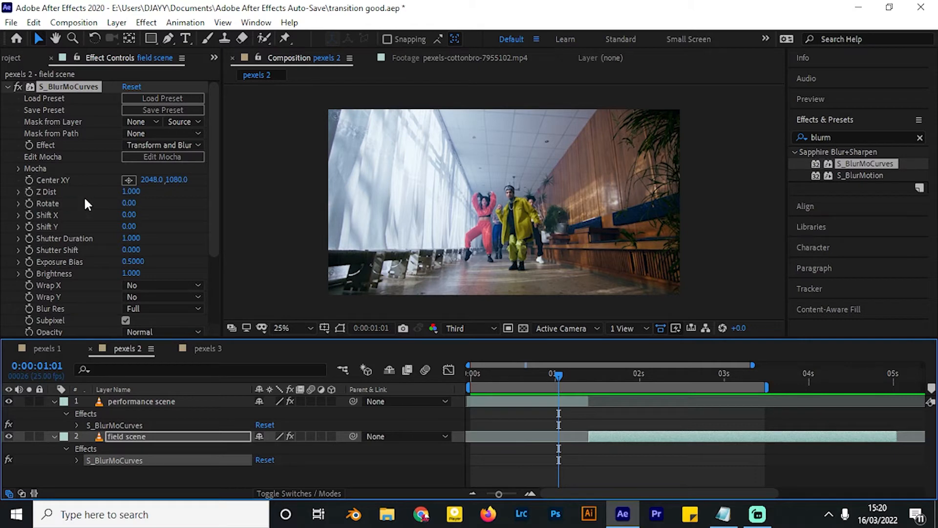
click(29, 228)
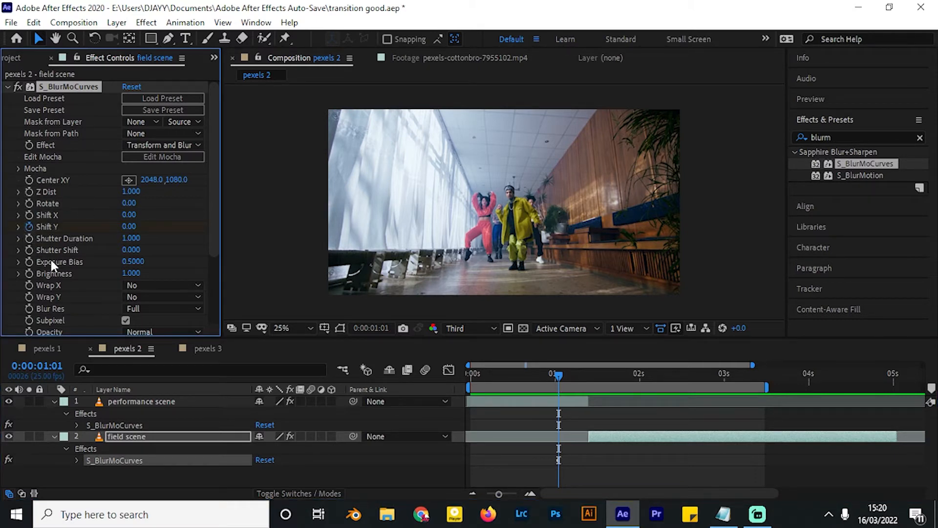
click(151, 296)
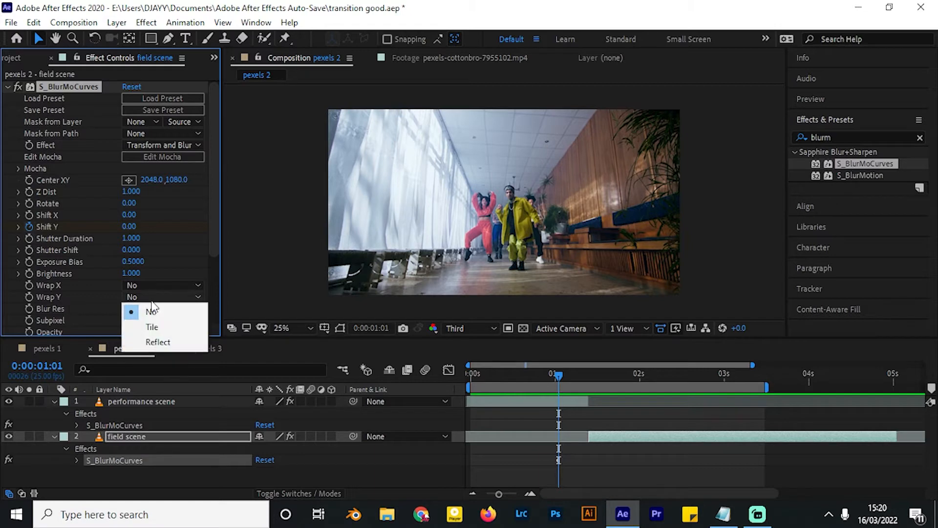
click(174, 342)
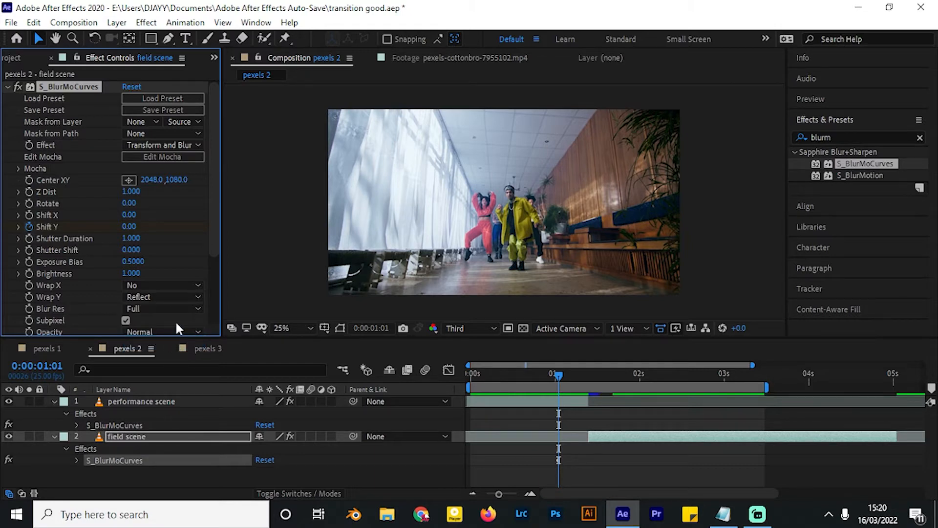
click(166, 296)
click(154, 311)
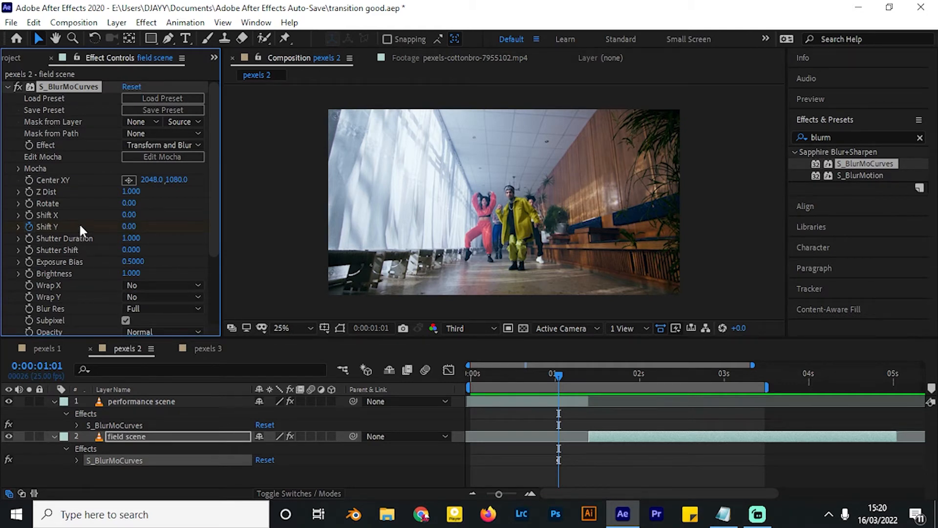
Add a Shift Y keyframe of 0 to the performance scene at 0:00:01:01 and reveal it in the timeline
click(545, 403)
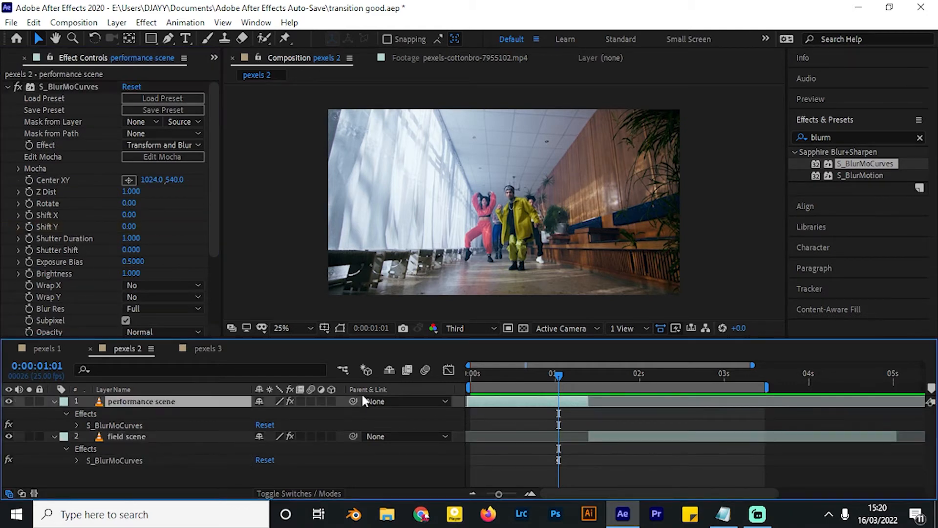
click(28, 225)
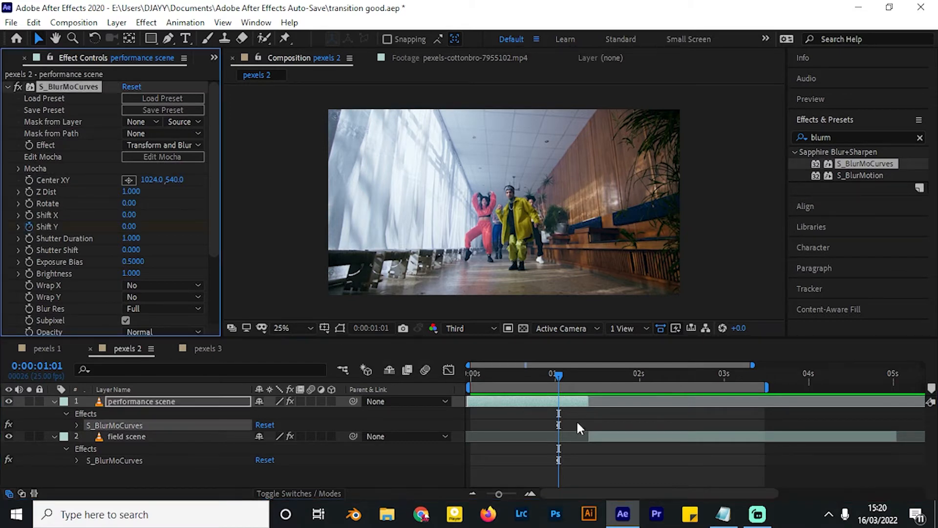
click(566, 429)
click(522, 403)
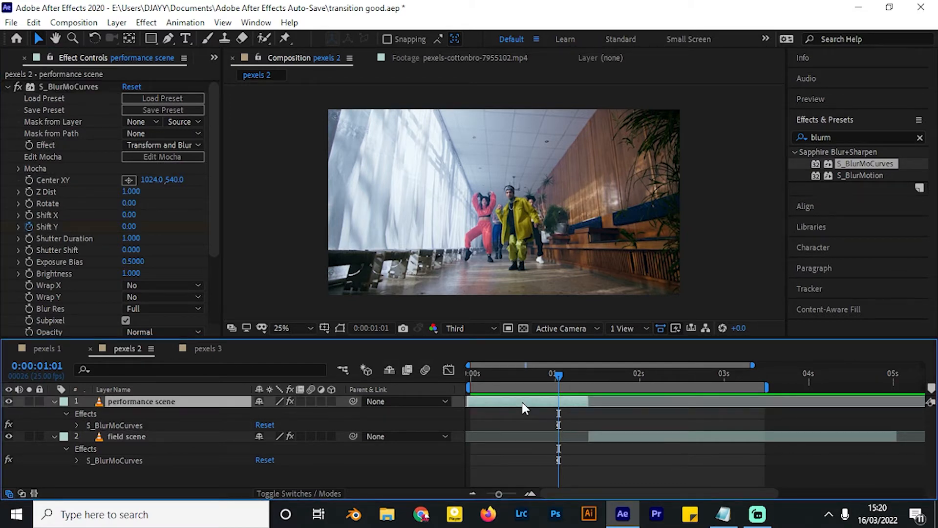
key(u)
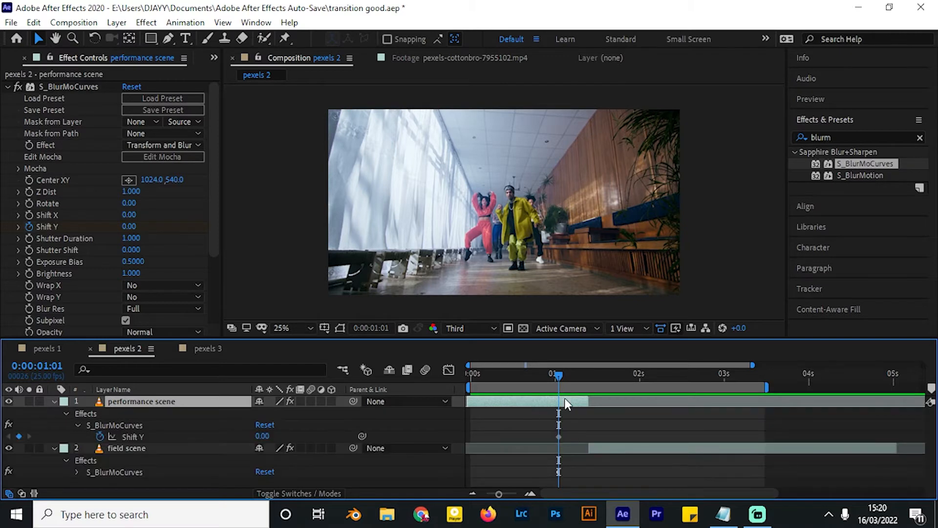
Keyframe the performance scene's Shift Y at 2200 at 0:00:01:08, just before the cut
drag(568, 381, 583, 377)
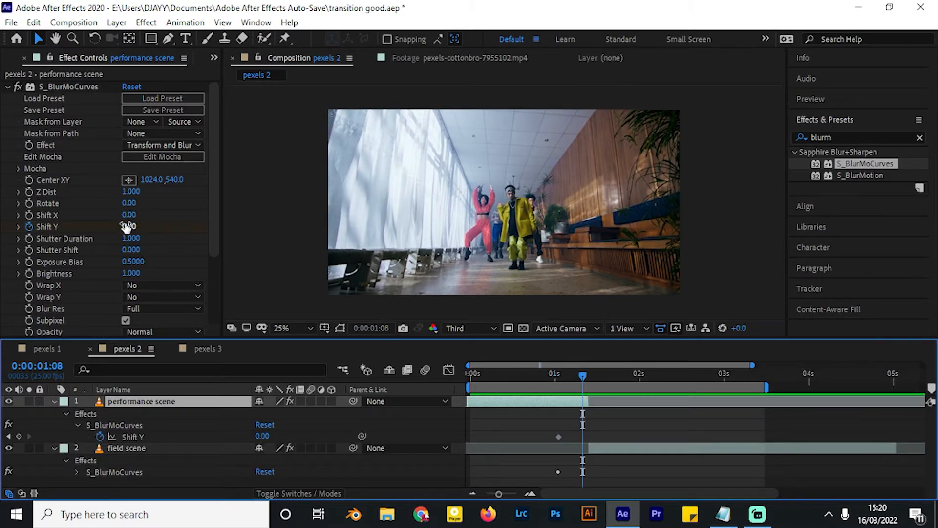
drag(129, 226, 292, 239)
mouse_move(547, 374)
mouse_down()
mouse_move(572, 377)
mouse_move(564, 374)
mouse_up()
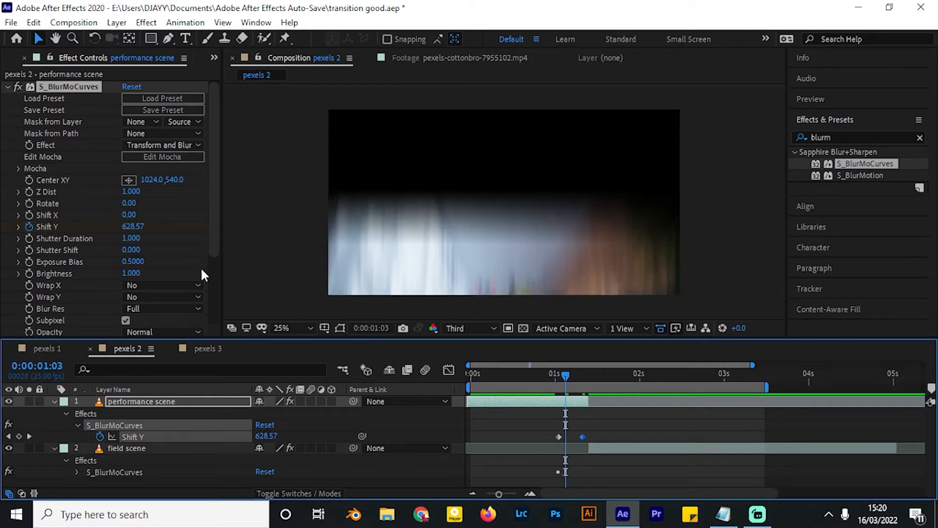
Set Wrap Y to Reflect on the performance scene's S_BlurMoCurves and scrub through the shift to check it
click(163, 298)
click(166, 343)
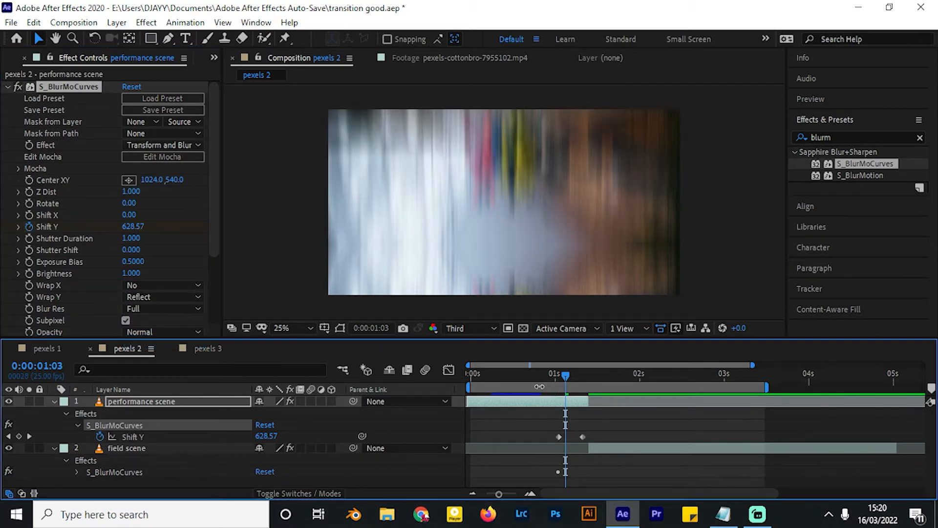
drag(547, 374, 584, 396)
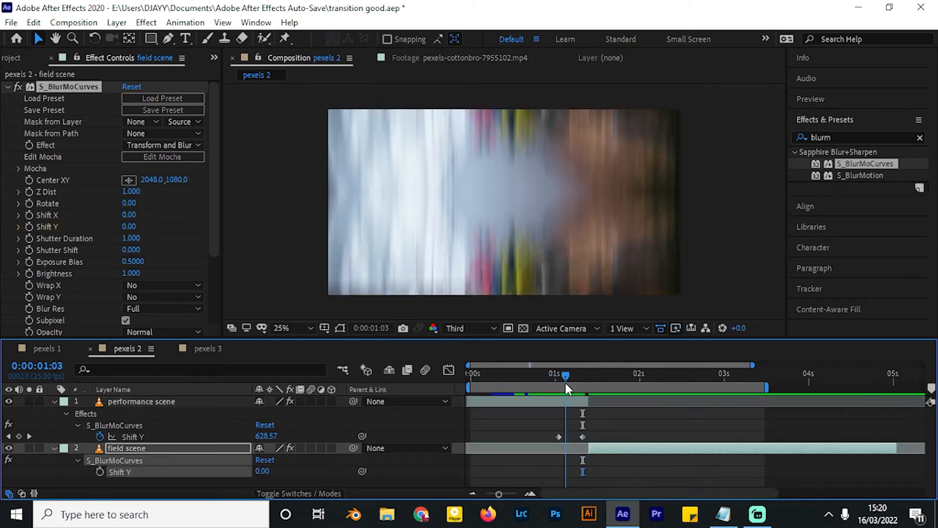
Move the performance scene's last Shift Y keyframe past the cut to about 0:00:01:15 and return to the composition start
drag(565, 384, 589, 386)
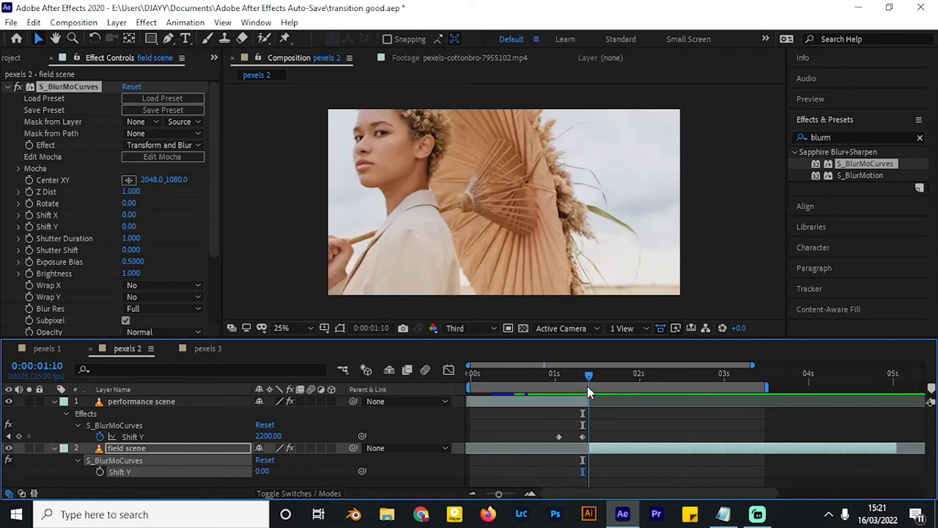
click(581, 436)
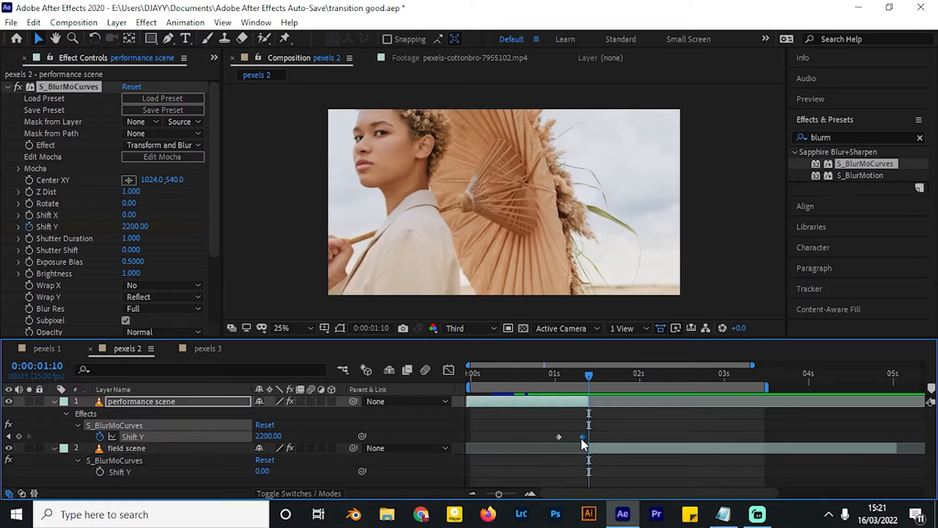
drag(582, 436, 605, 436)
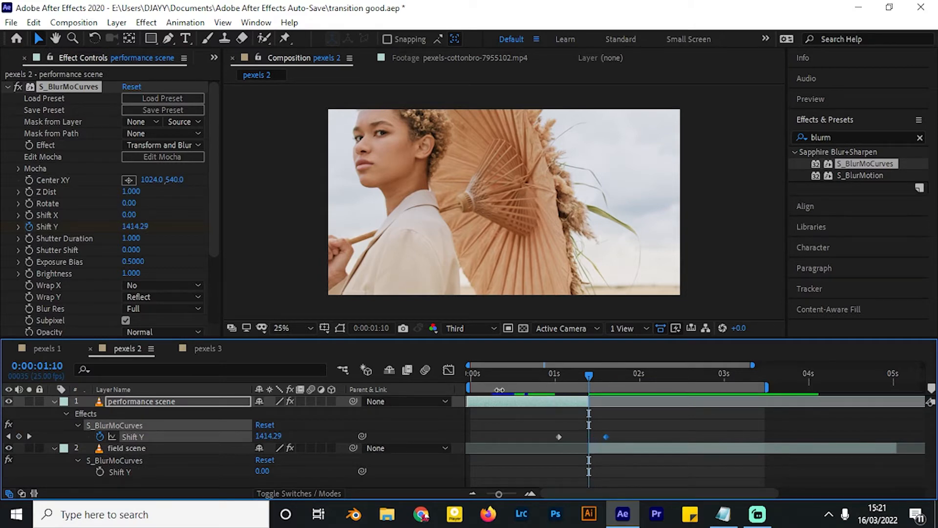
key(Home)
click(593, 411)
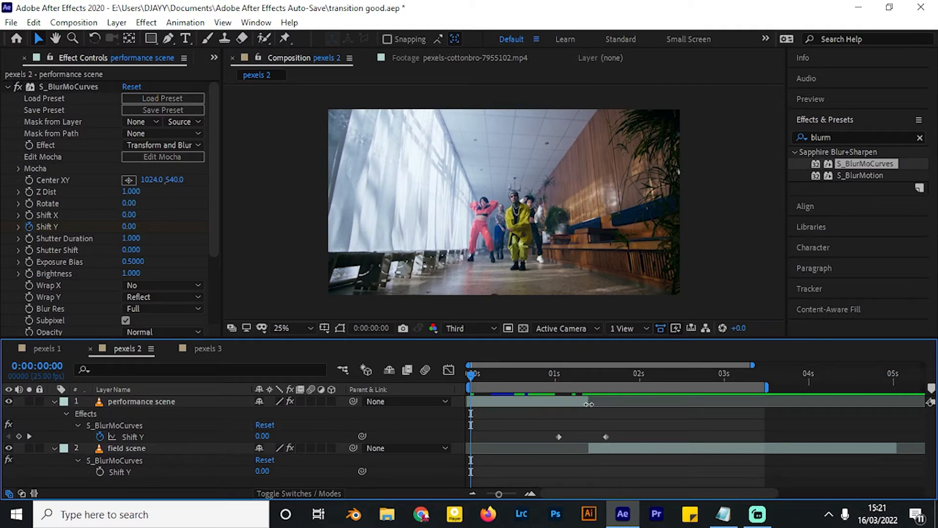
Set Wrap Y to Reflect on the field scene's S_BlurMoCurves effect
drag(551, 386, 599, 388)
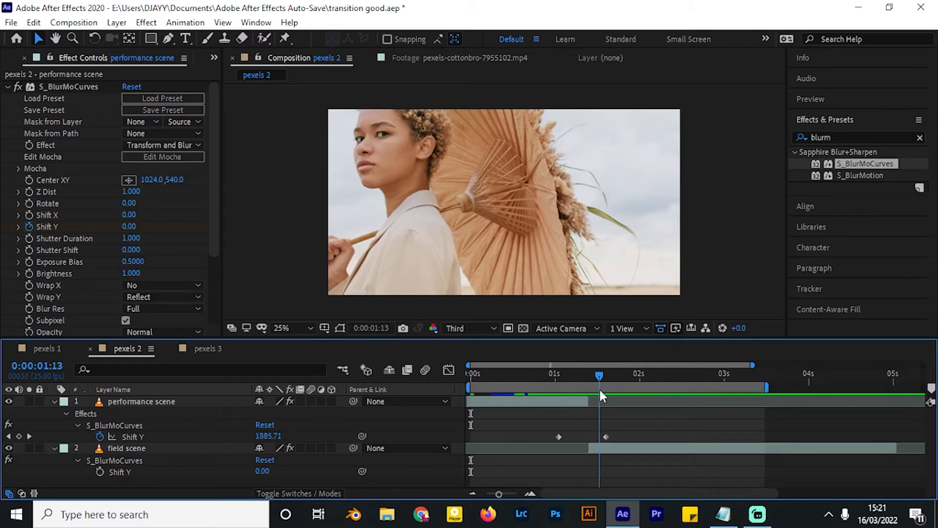
click(612, 451)
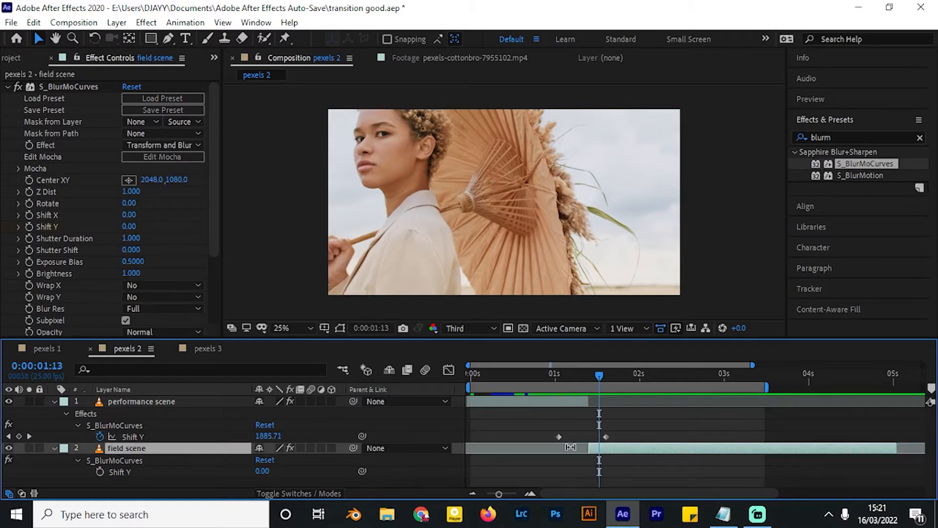
click(177, 297)
click(189, 342)
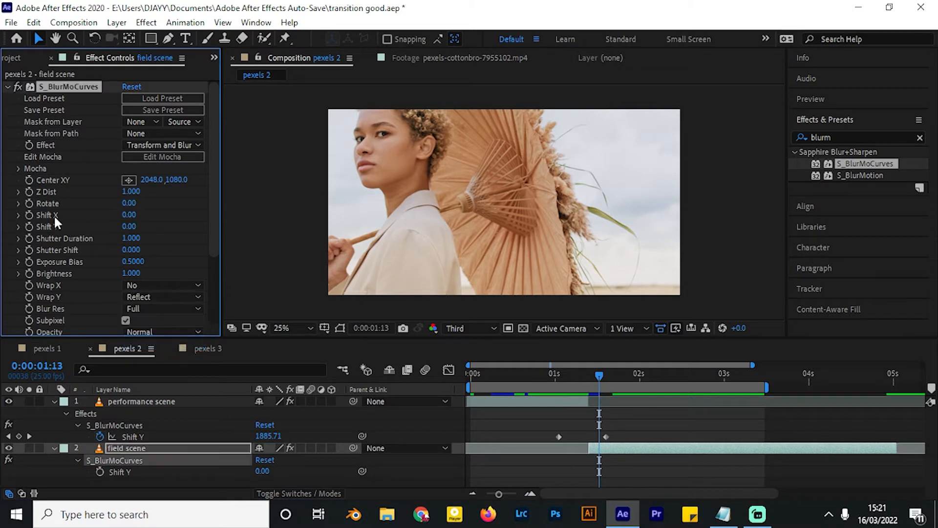
Add a Shift Y keyframe of 0 to the field scene and move it to 0:00:01:18
click(28, 225)
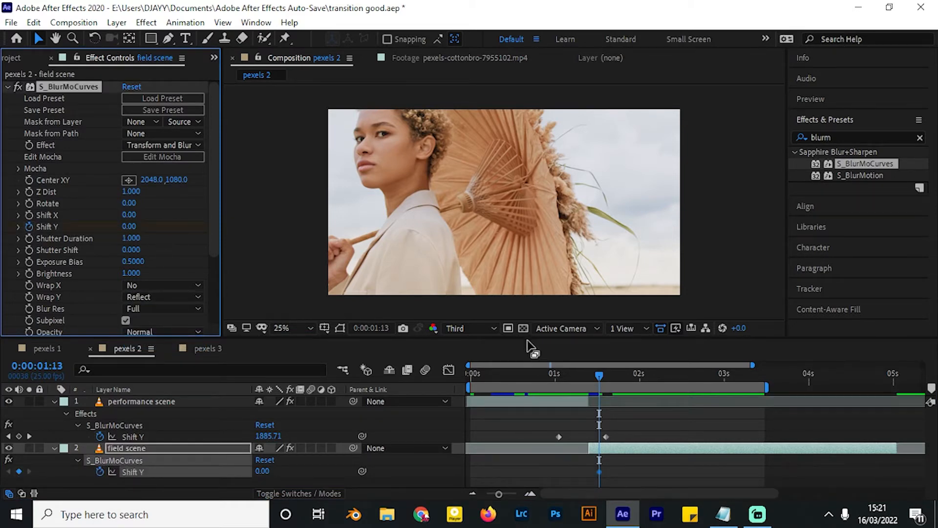
click(564, 413)
drag(599, 471, 616, 469)
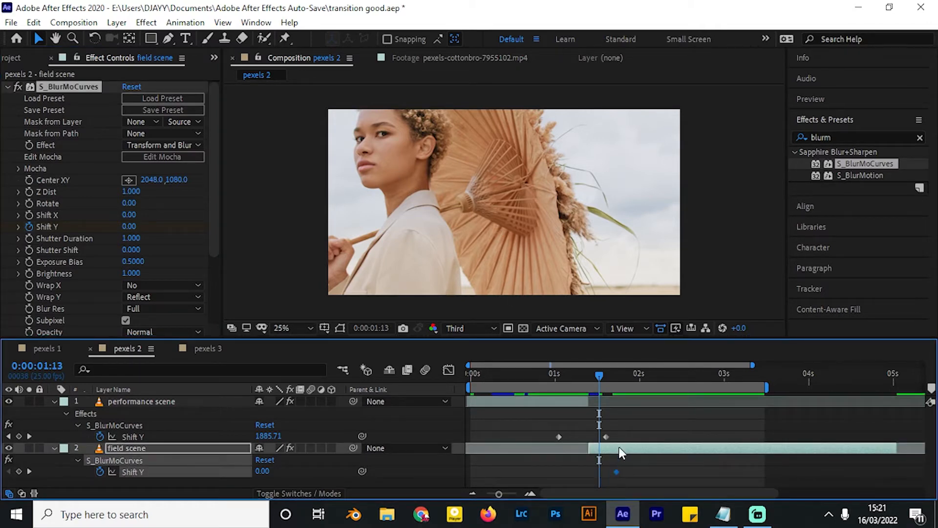
Add a Shift Y keyframe of -4790 to the field scene at 0:00:01:12 and scrub through the motion to check it
drag(601, 377, 597, 374)
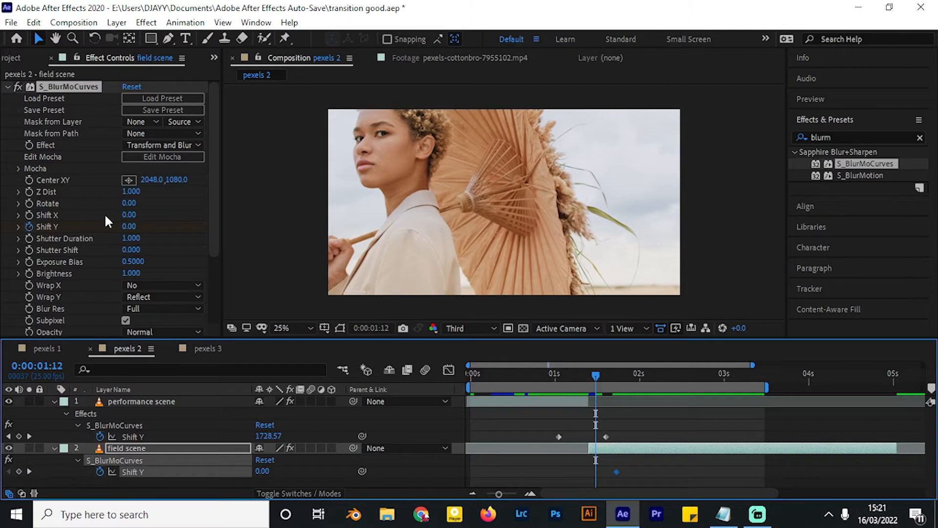
drag(129, 226, 2, 238)
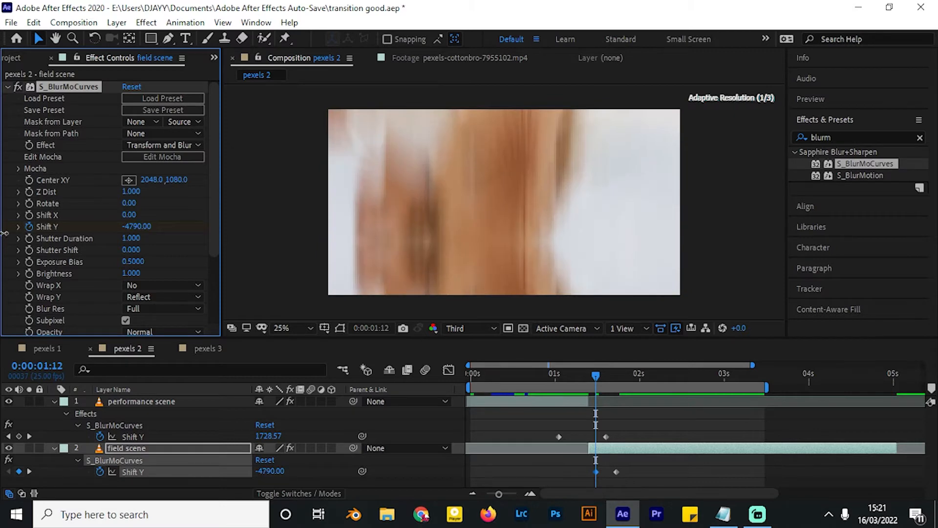
drag(582, 376, 616, 384)
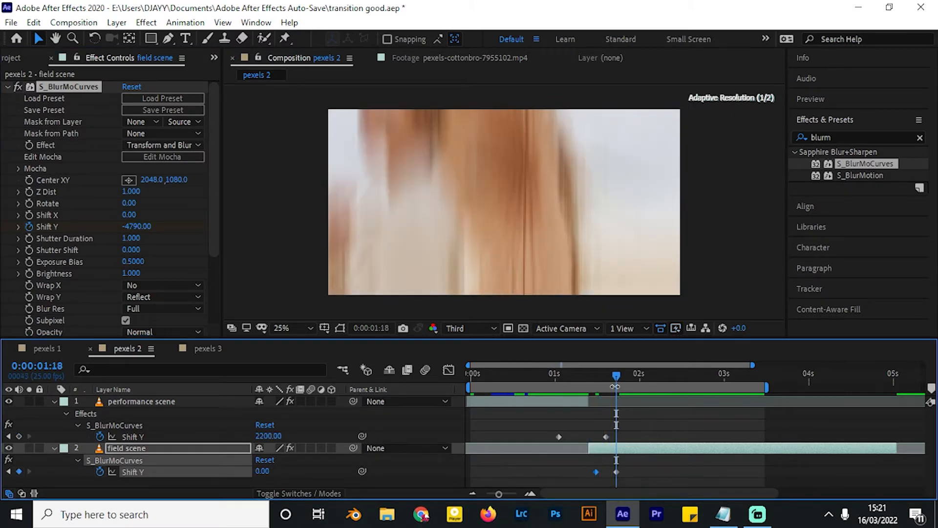
click(12, 470)
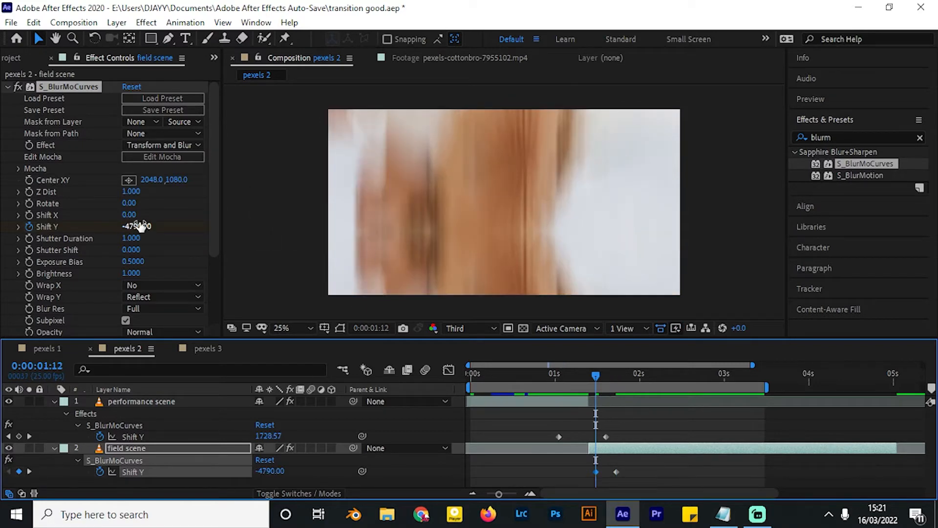
Set the field scene's first Shift Y keyframe to 5710 and move it just before the cut, to about 0:00:01:07
drag(130, 226, 297, 224)
drag(142, 227, 279, 226)
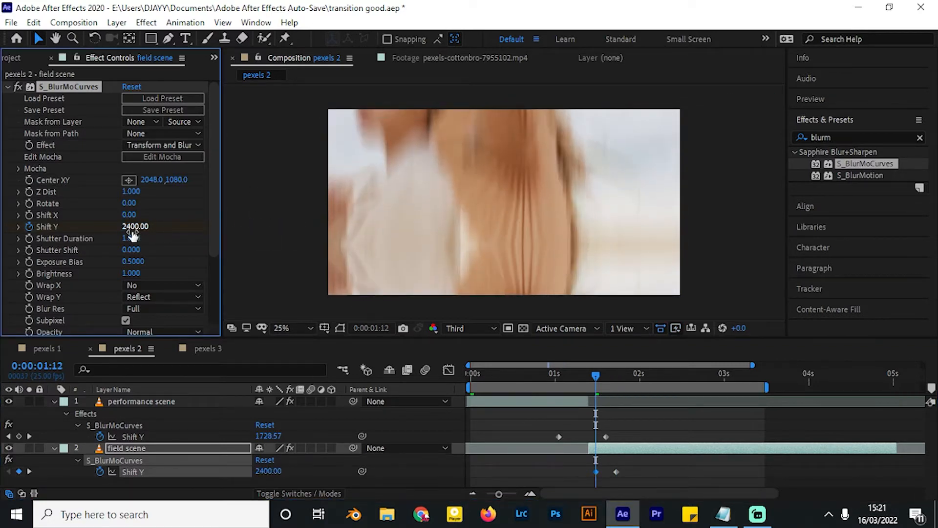
drag(130, 228, 355, 231)
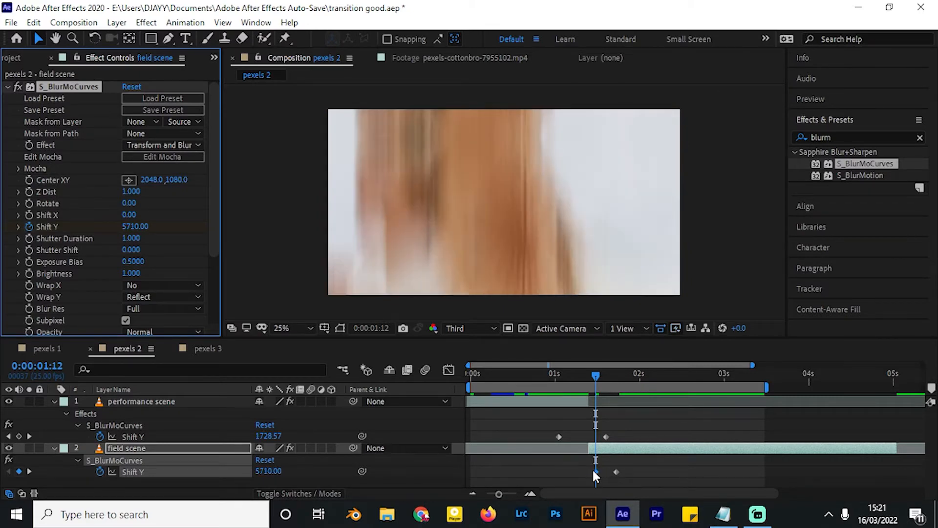
drag(595, 472, 580, 473)
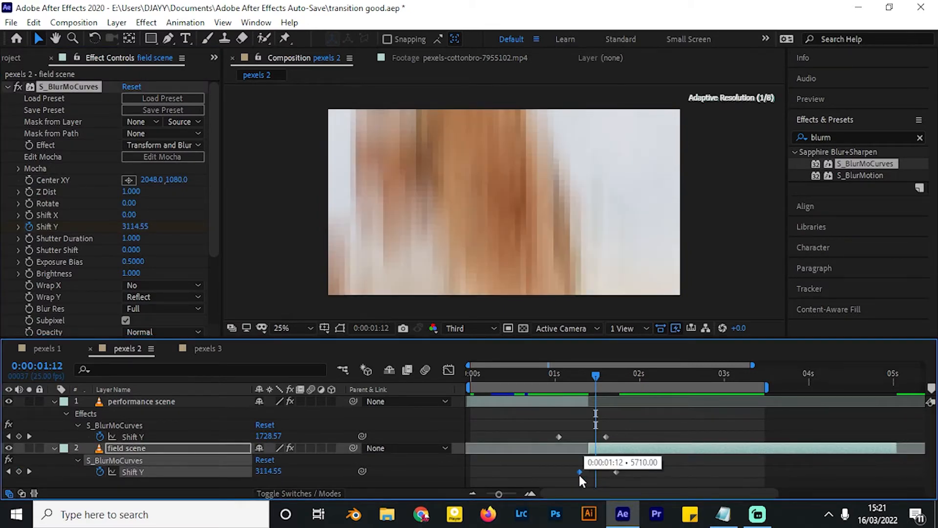
Move the performance scene's first Shift Y keyframe slightly closer to the cut, to about 0:00:01:03, and preview the transition
click(661, 459)
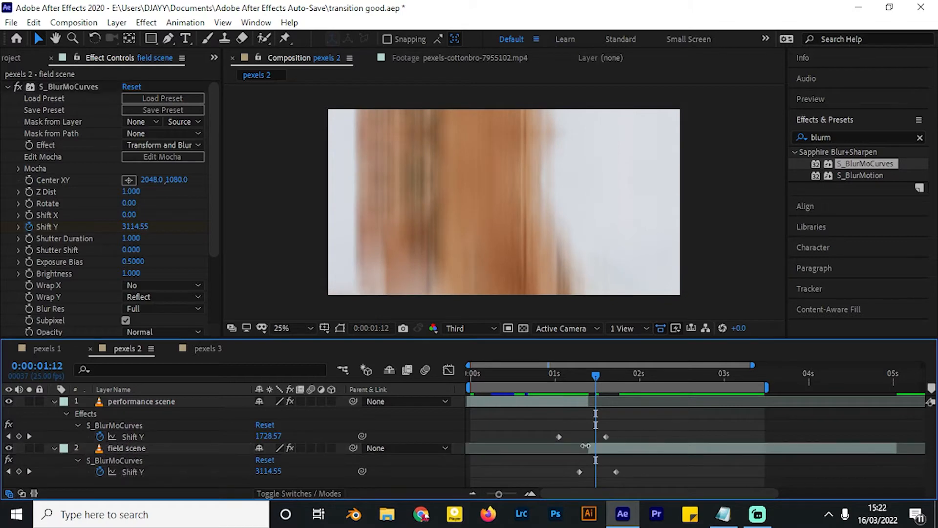
click(614, 448)
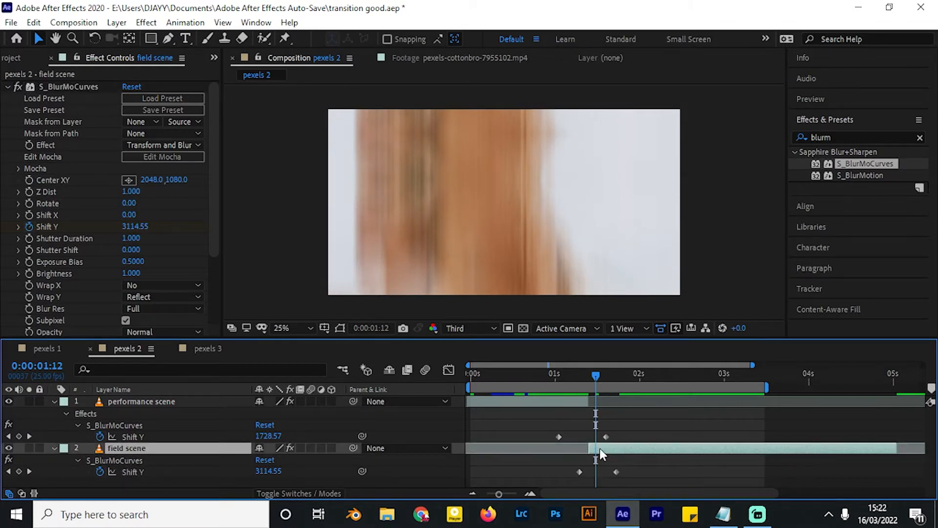
click(560, 435)
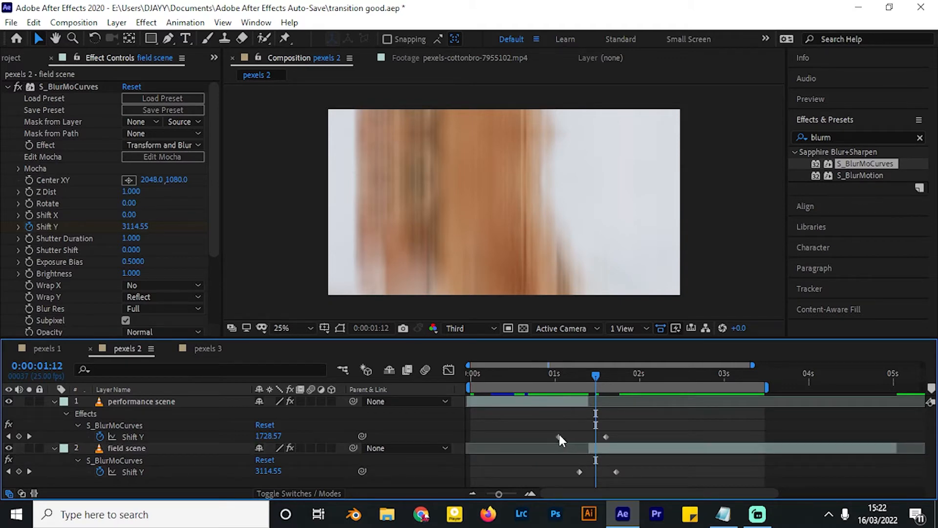
drag(558, 434, 566, 435)
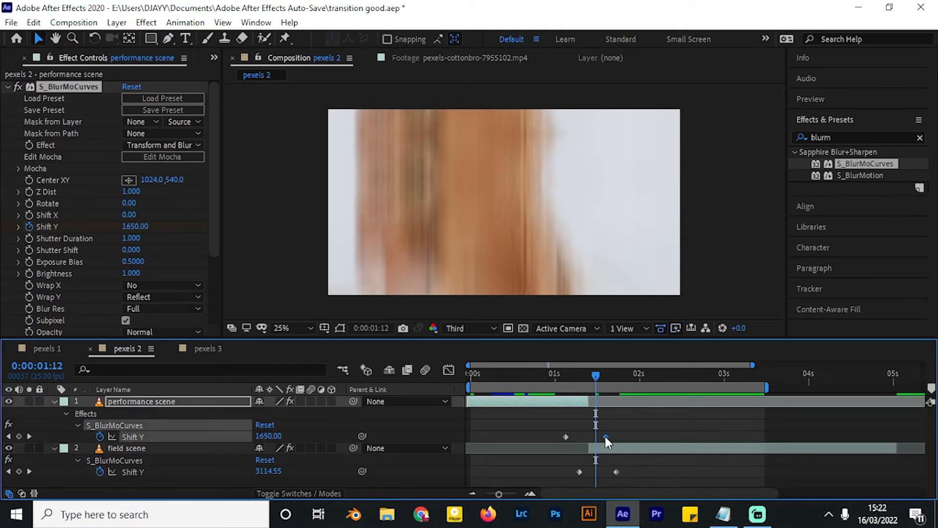
click(619, 470)
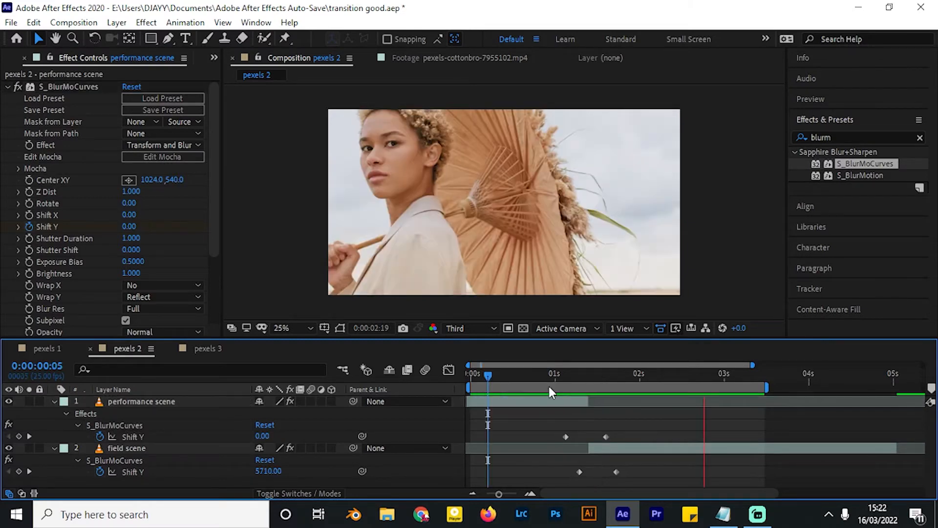
key(space)
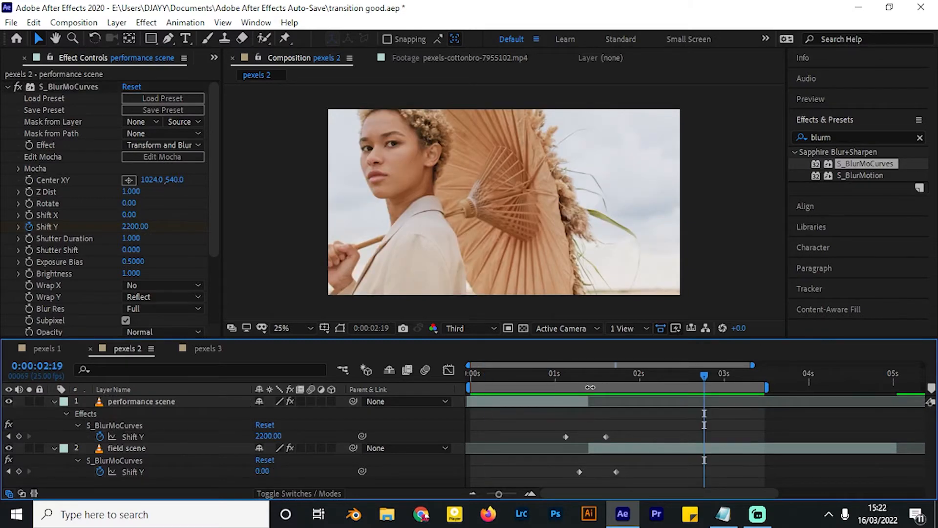
drag(625, 377, 532, 377)
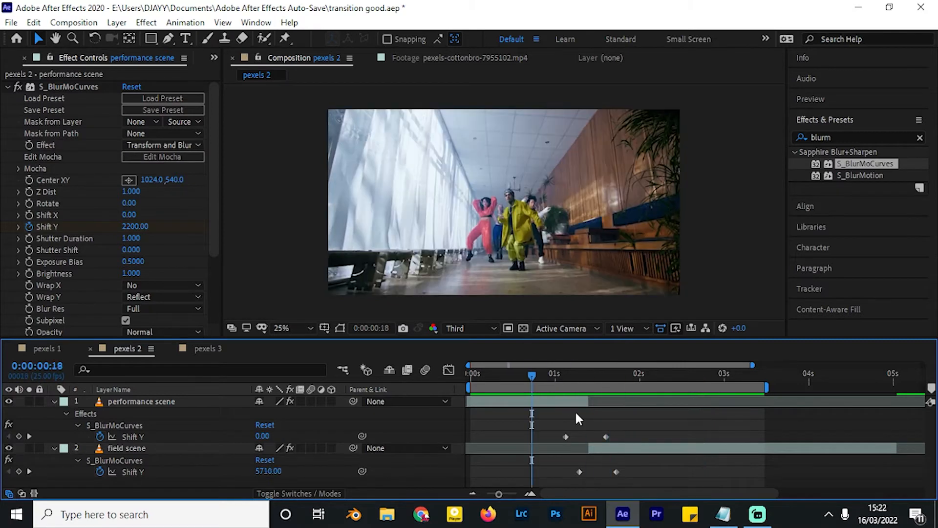
Move the performance scene's Shift Y keyframes to about 0:00:01:05 and 0:00:01:14, and apply Easy Ease to both
click(565, 436)
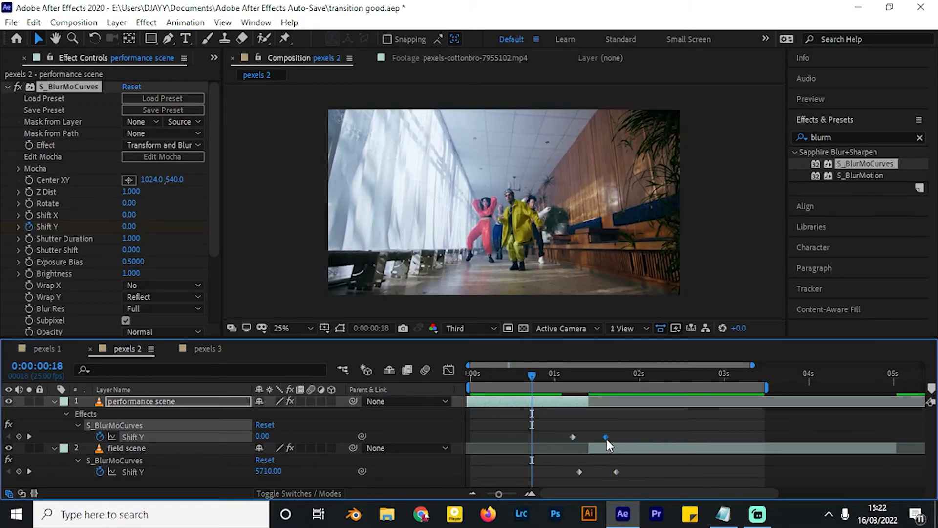
drag(605, 439, 604, 439)
drag(631, 411, 574, 436)
right_click(574, 436)
mouse_move(665, 430)
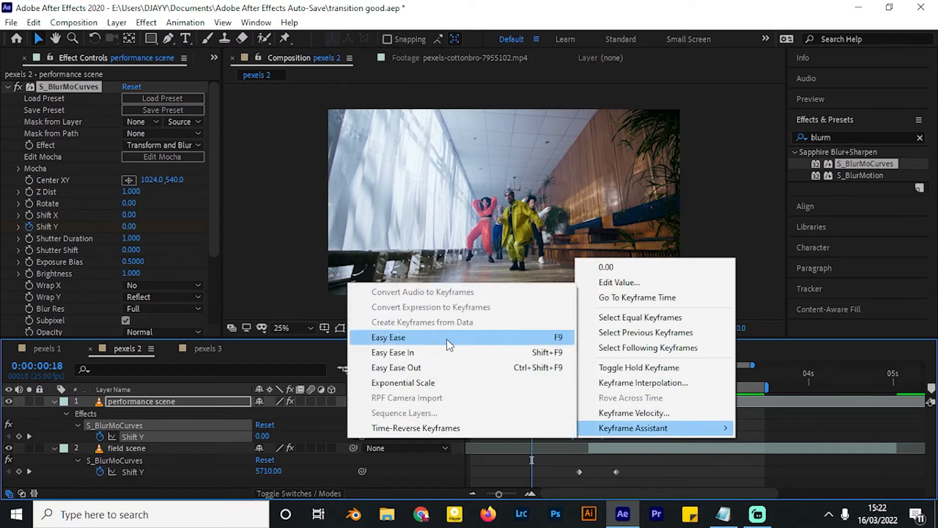
click(449, 338)
click(620, 477)
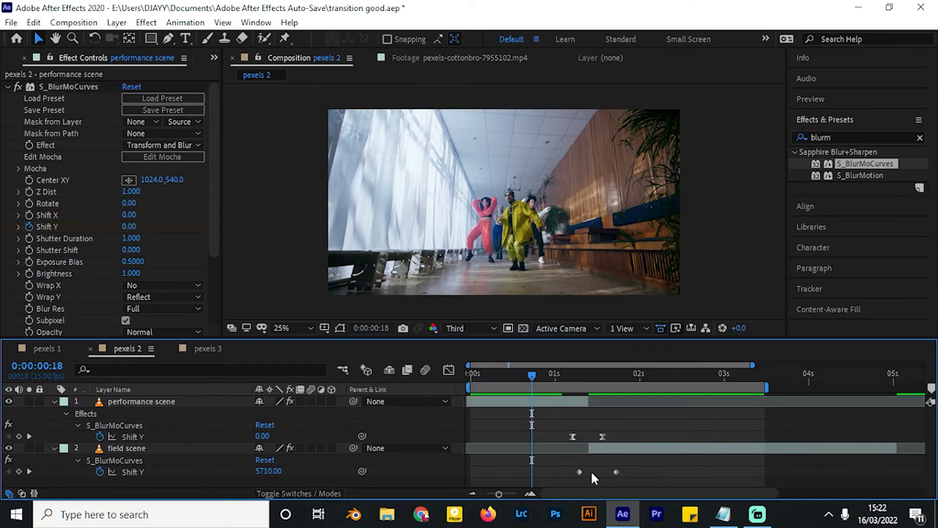
Move the field scene's last Shift Y keyframe to about 0:00:01:16 and apply Easy Ease to both of its keyframes
click(615, 470)
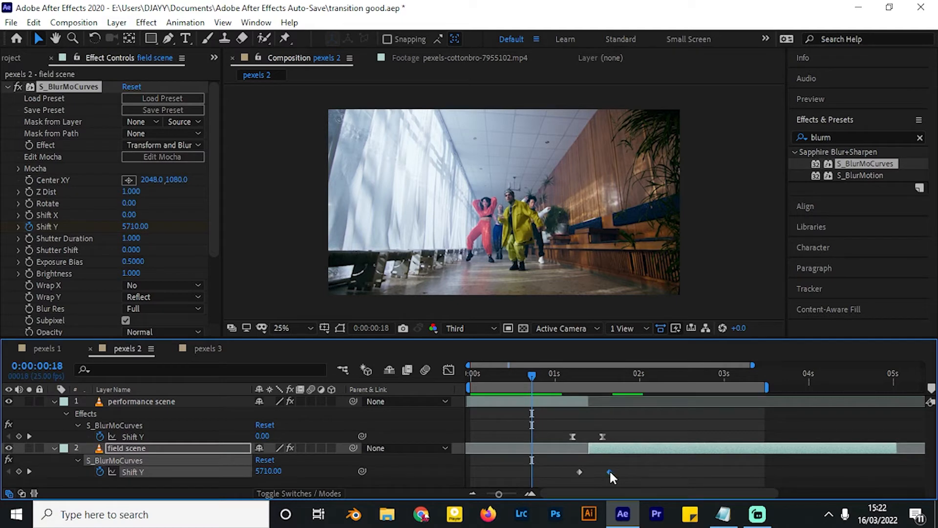
drag(633, 457, 570, 479)
right_click(580, 470)
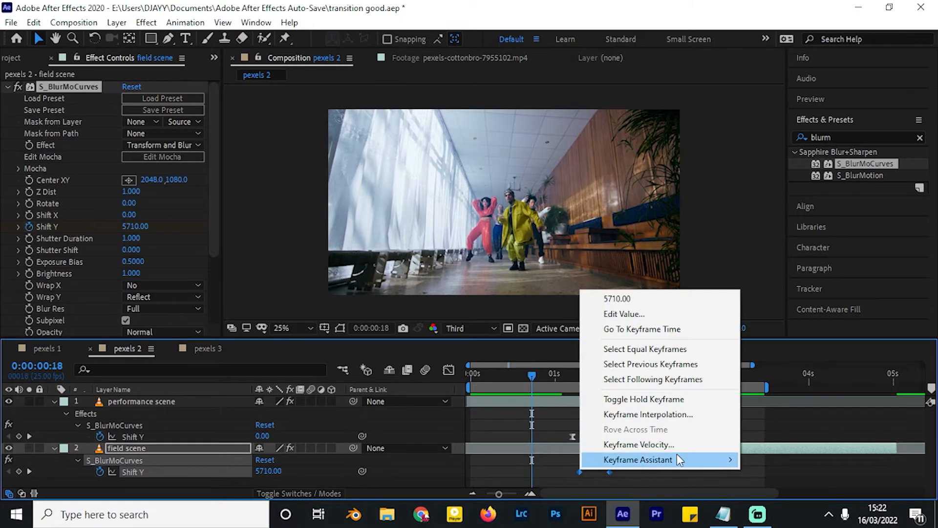
mouse_move(676, 456)
click(460, 374)
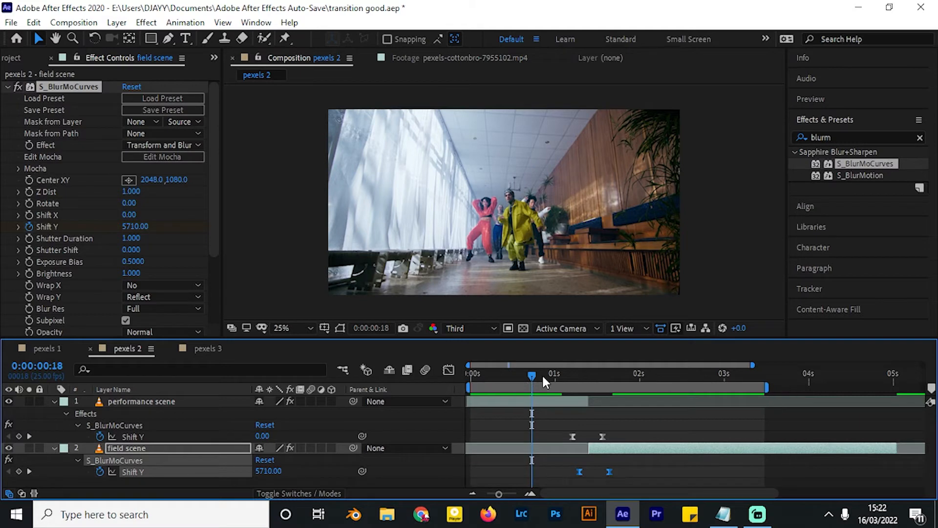
Play and scrub through the eased vertical blur transition around the cut
key(space)
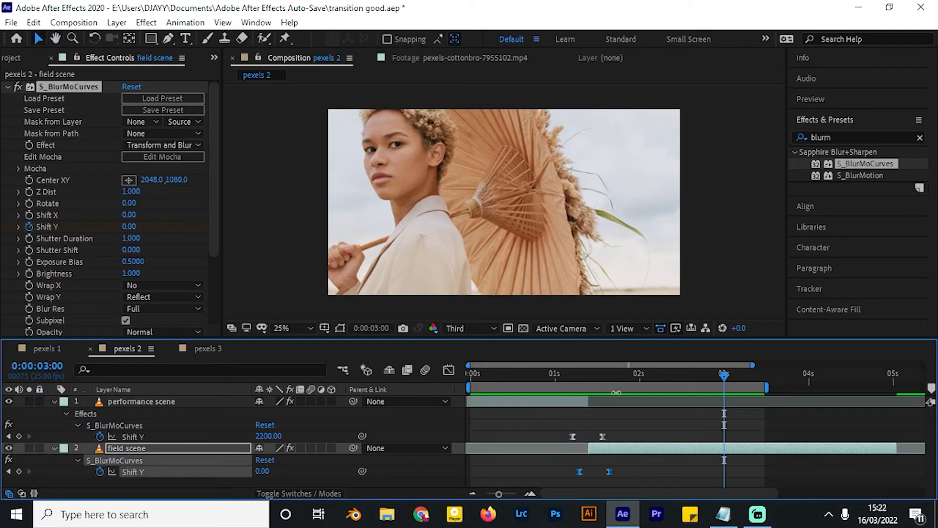
drag(524, 377, 629, 406)
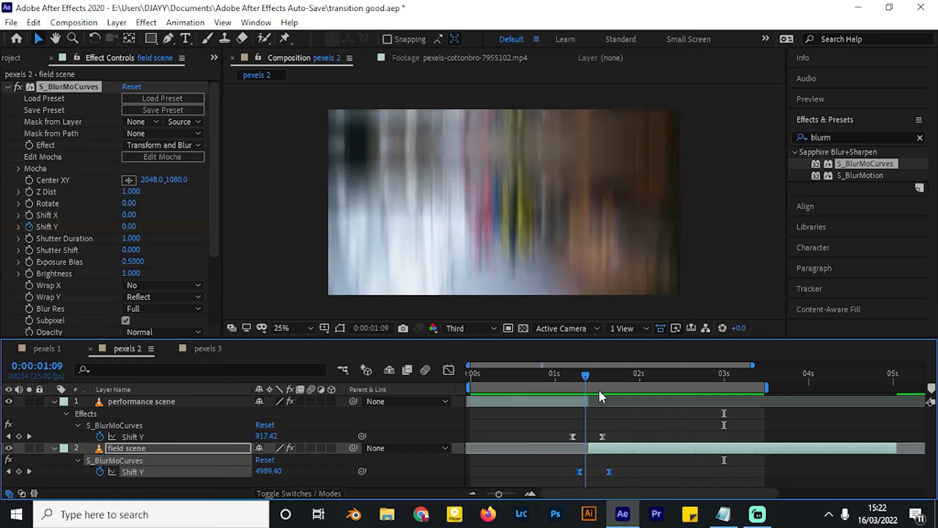
drag(598, 391, 643, 398)
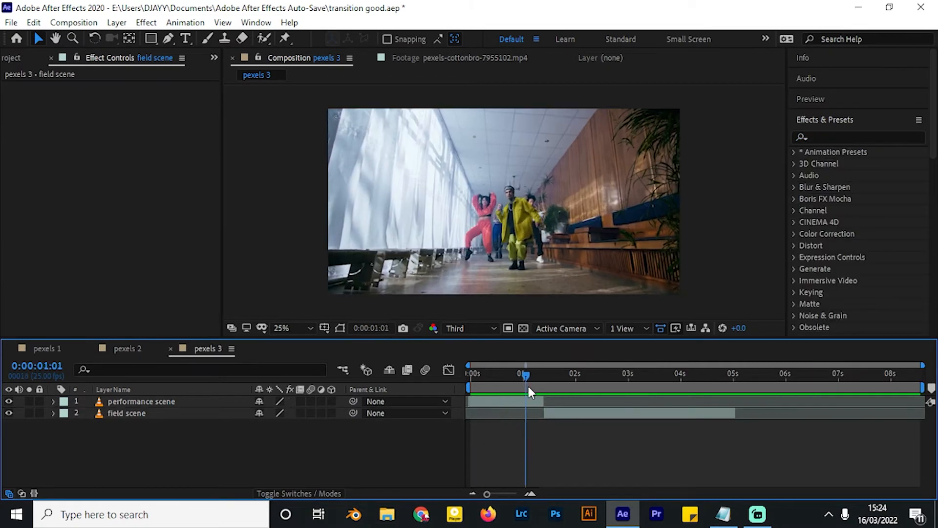
Apply the CC HexTile effect to both the performance scene and the field scene in pexels 3
drag(527, 384, 479, 401)
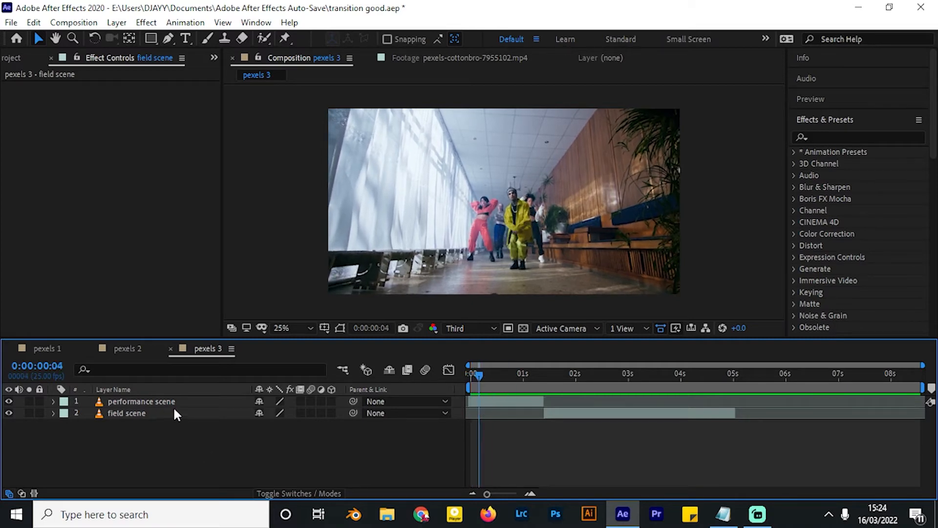
click(194, 403)
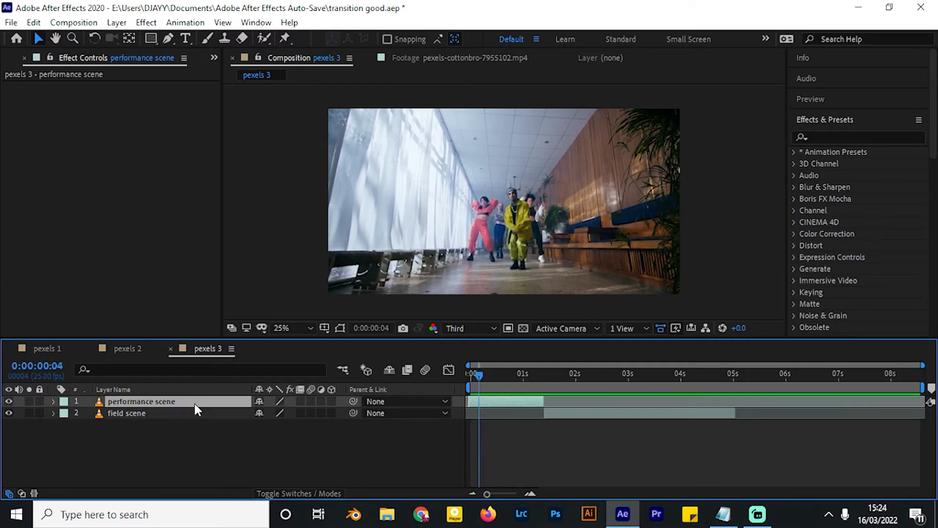
click(854, 128)
click(854, 134)
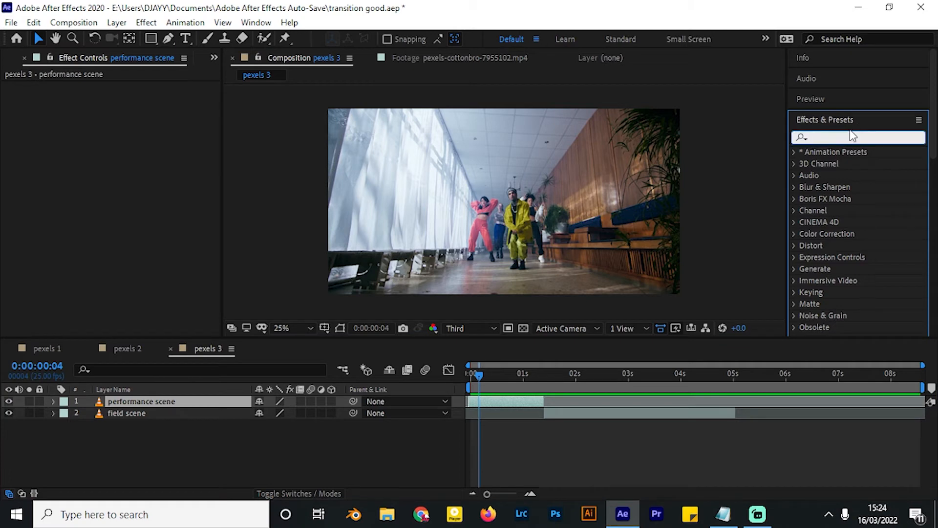
text(cc hex)
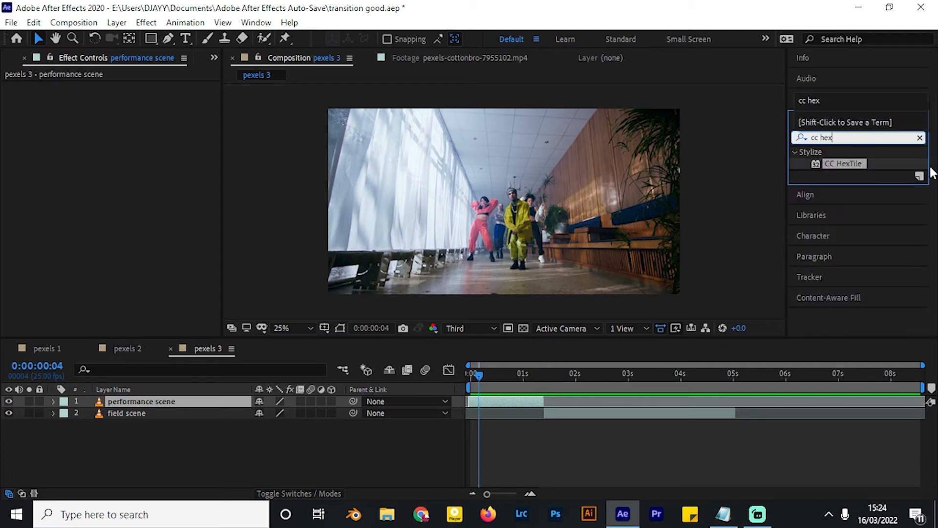
drag(844, 164, 195, 403)
drag(838, 164, 624, 415)
Set the CC HexTile Radius of the performance scene to 340 while viewing the frame at 0:00:00:23
click(510, 373)
drag(516, 378, 518, 378)
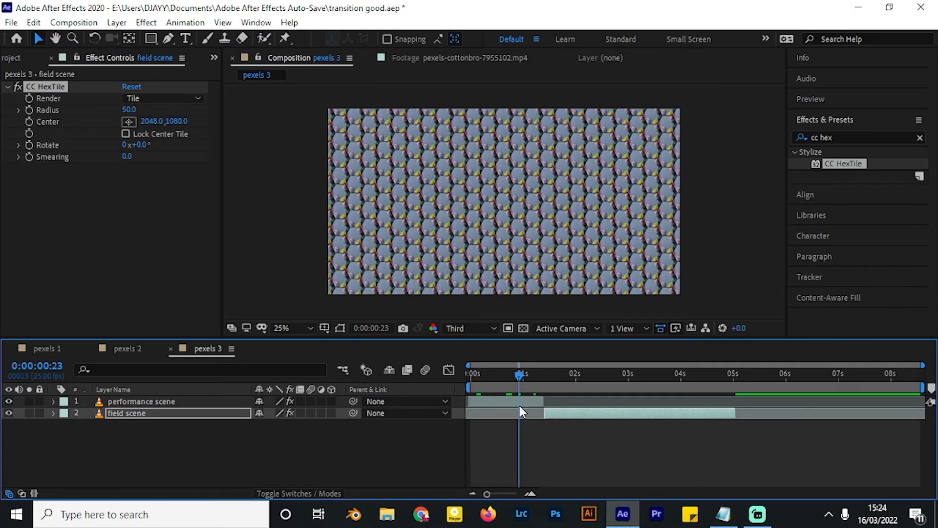
click(519, 405)
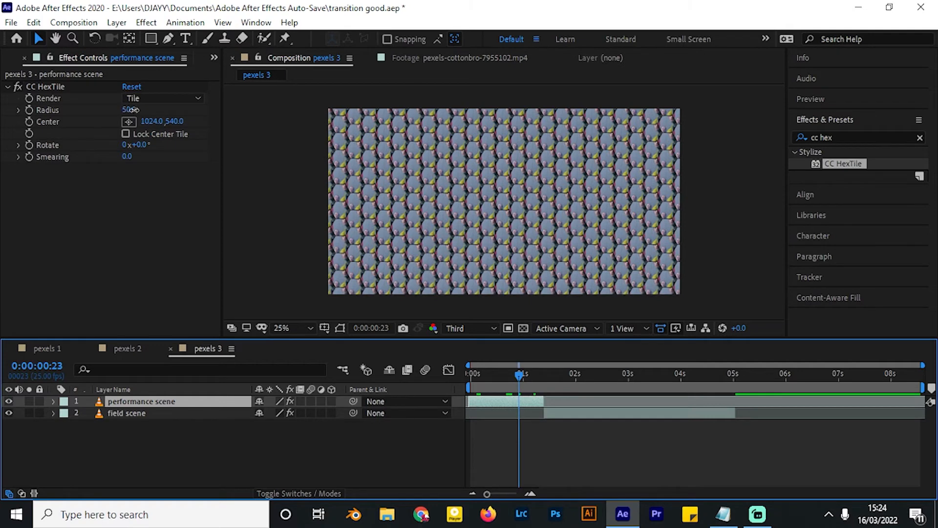
drag(132, 110, 306, 86)
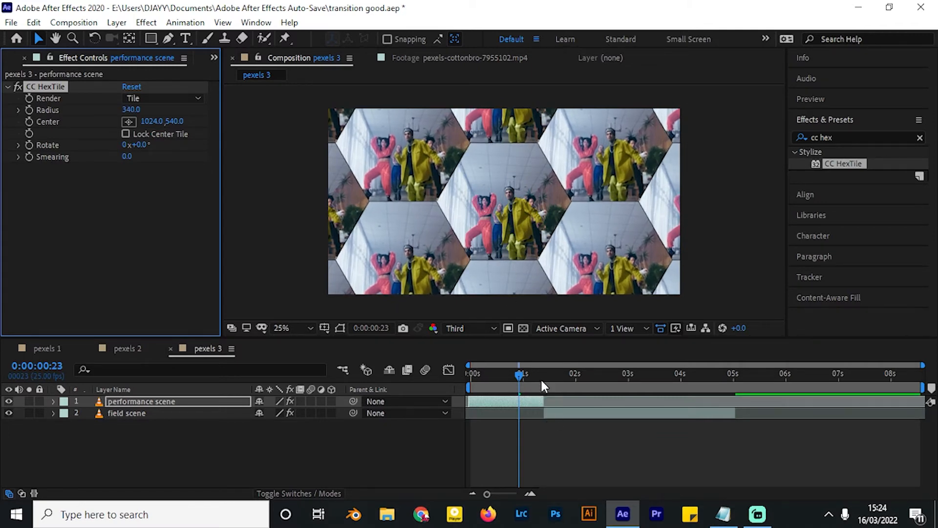
Set the CC HexTile Radius of the field scene to 340 to match the performance scene
click(559, 383)
click(555, 414)
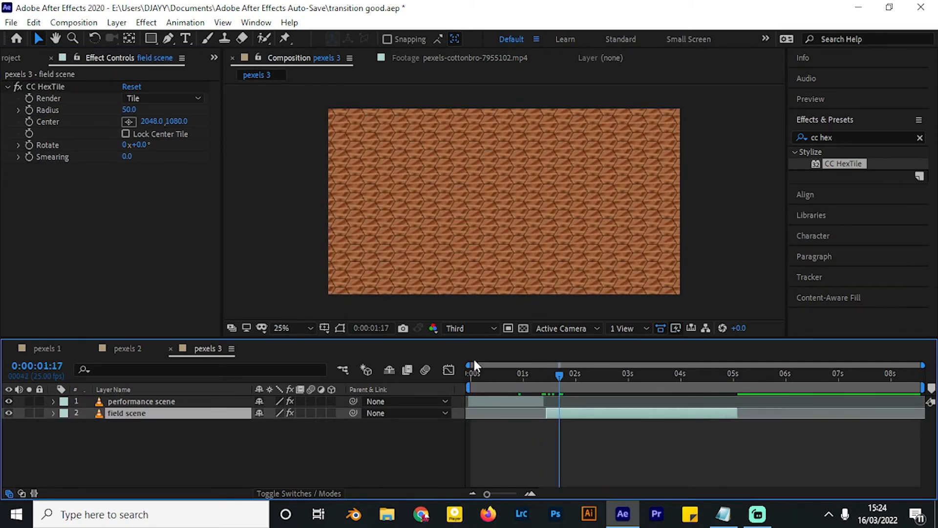
drag(126, 110, 333, 116)
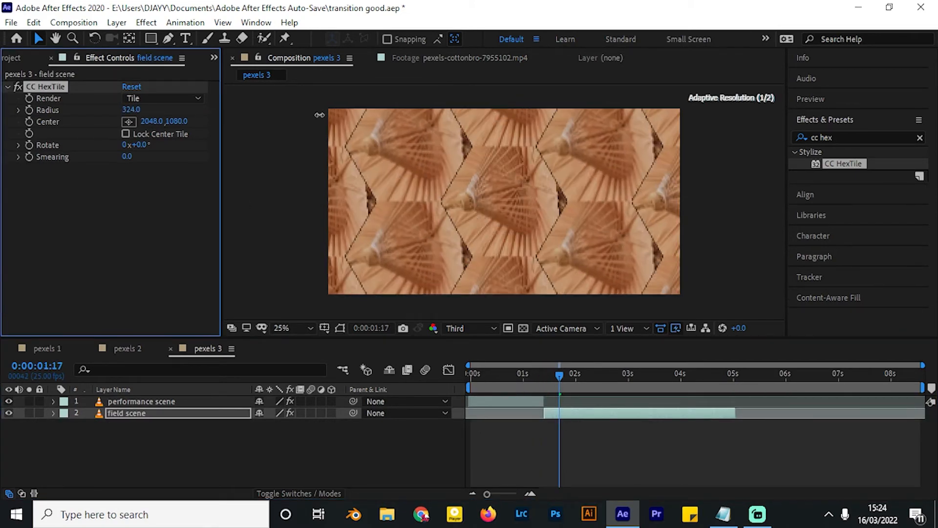
click(507, 401)
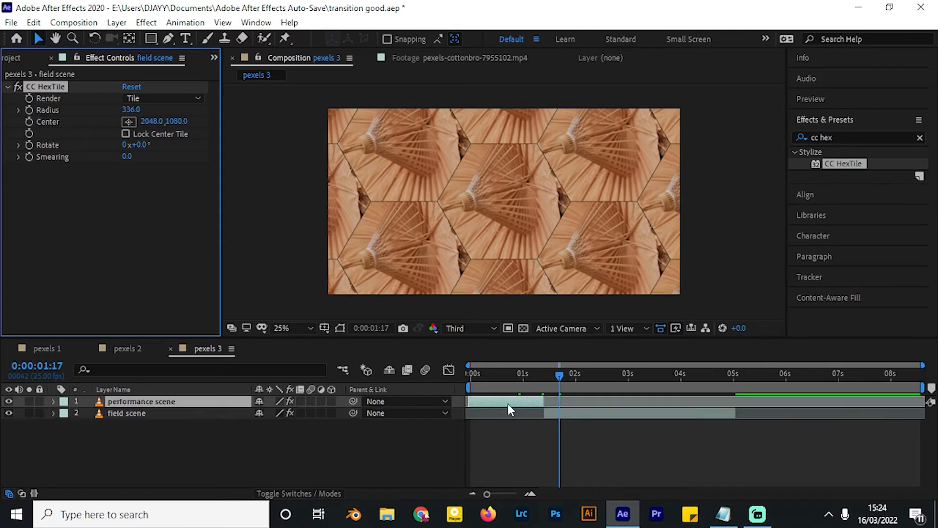
click(558, 411)
click(131, 110)
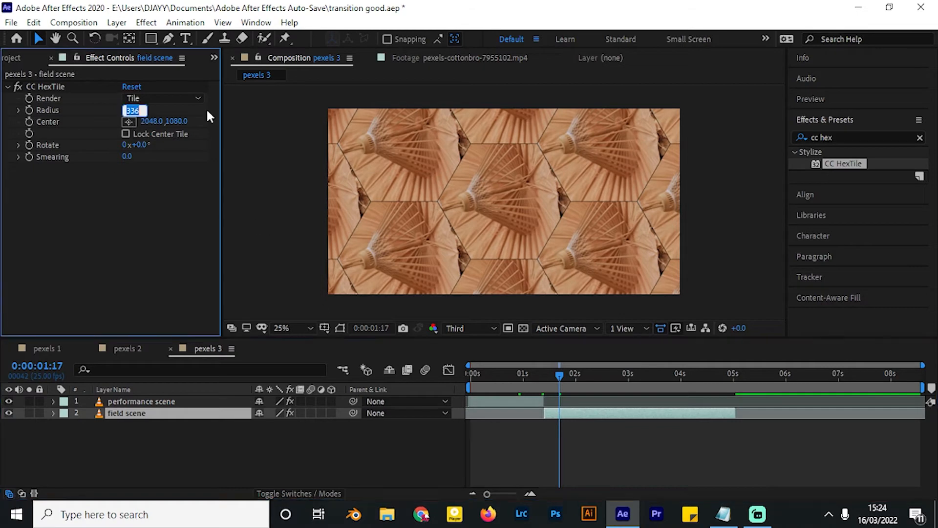
text(340)
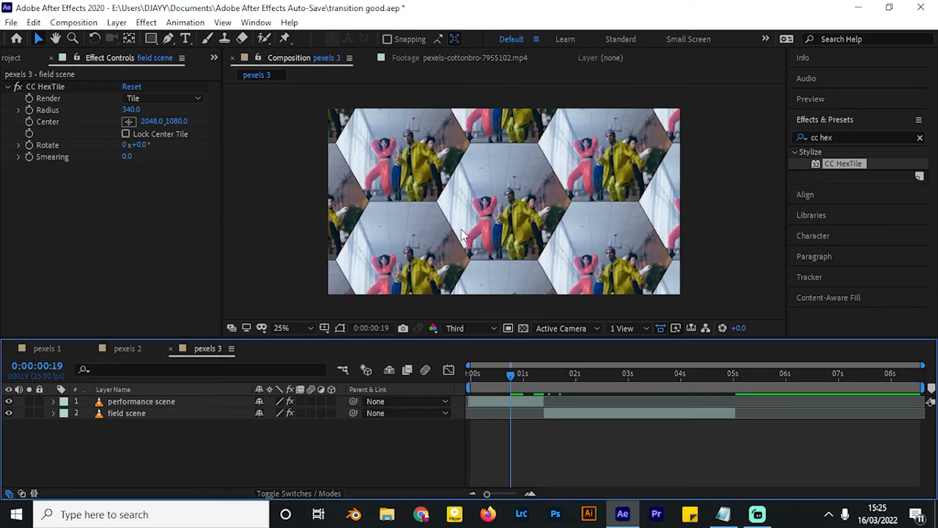
Add a Center keyframe to the performance scene's CC HexTile at 0:00:00:23 and reveal it in the timeline
scroll(448, 229, up, 4)
scroll(415, 229, down, 2)
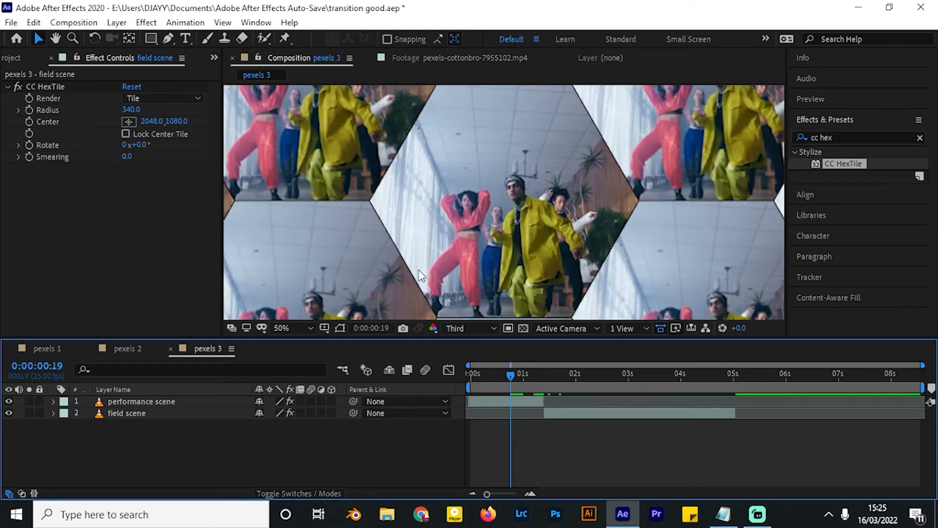
scroll(420, 275, down, 2)
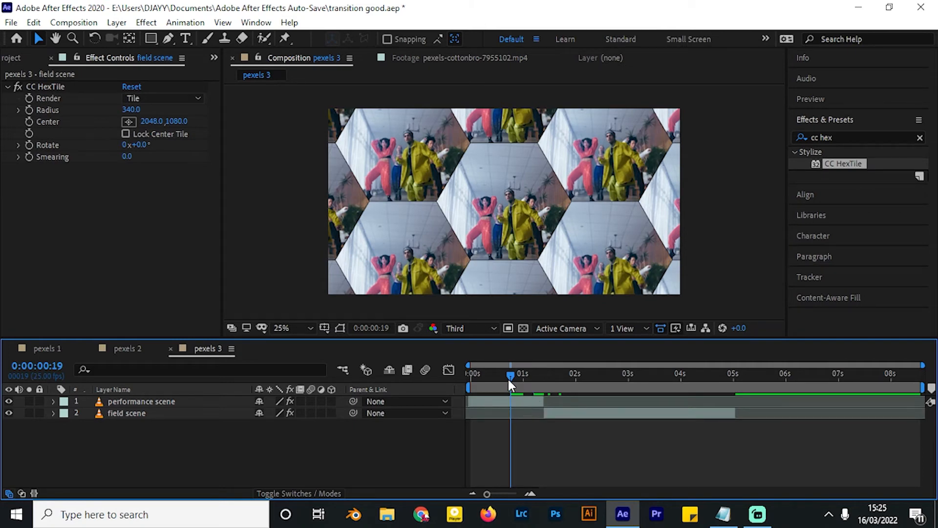
mouse_move(508, 377)
mouse_down()
mouse_move(520, 381)
mouse_move(516, 387)
mouse_up()
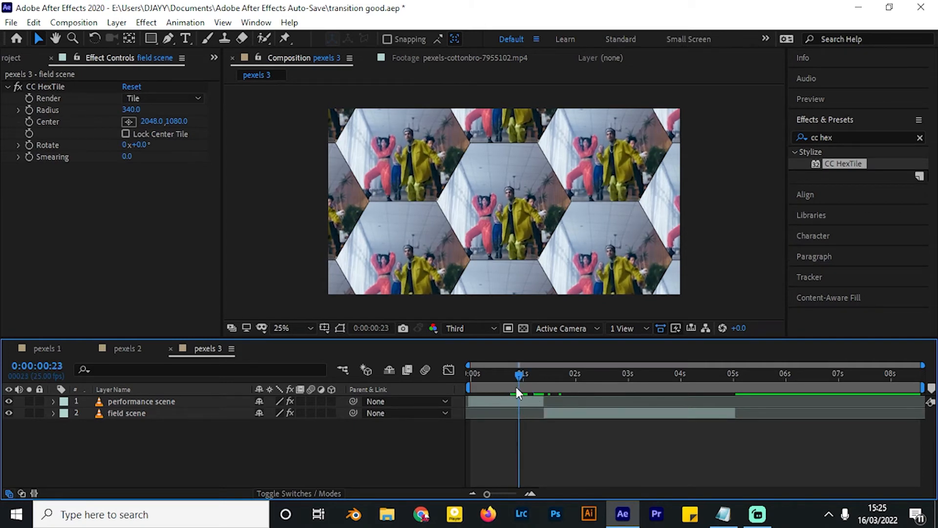
click(155, 401)
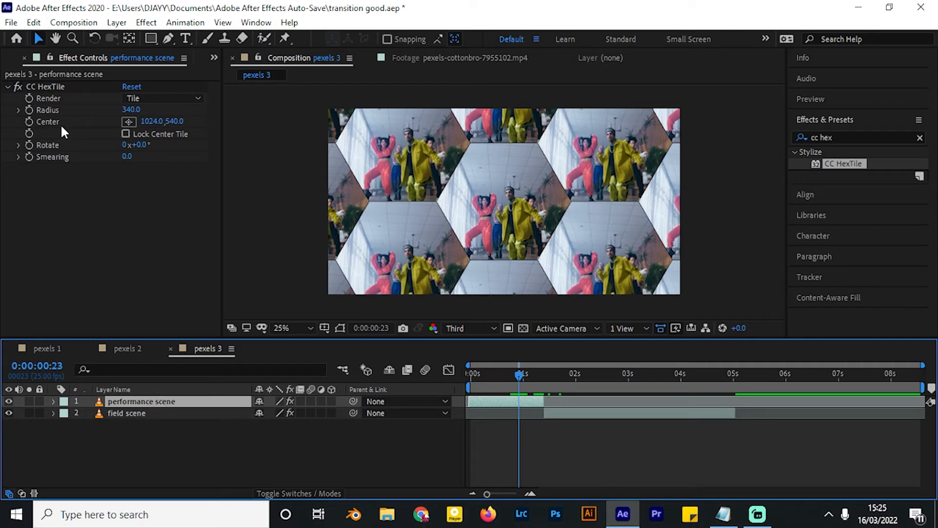
drag(151, 121, 159, 145)
key(ctrl+z)
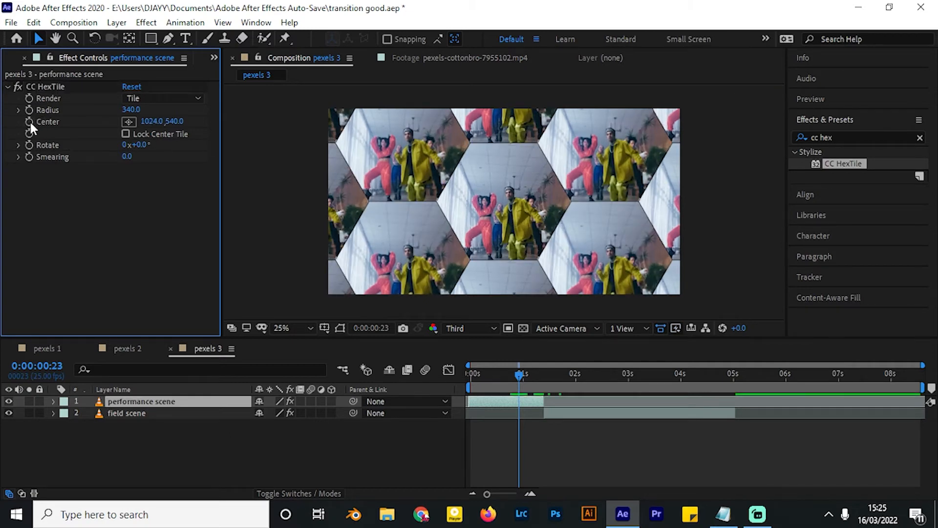
click(29, 122)
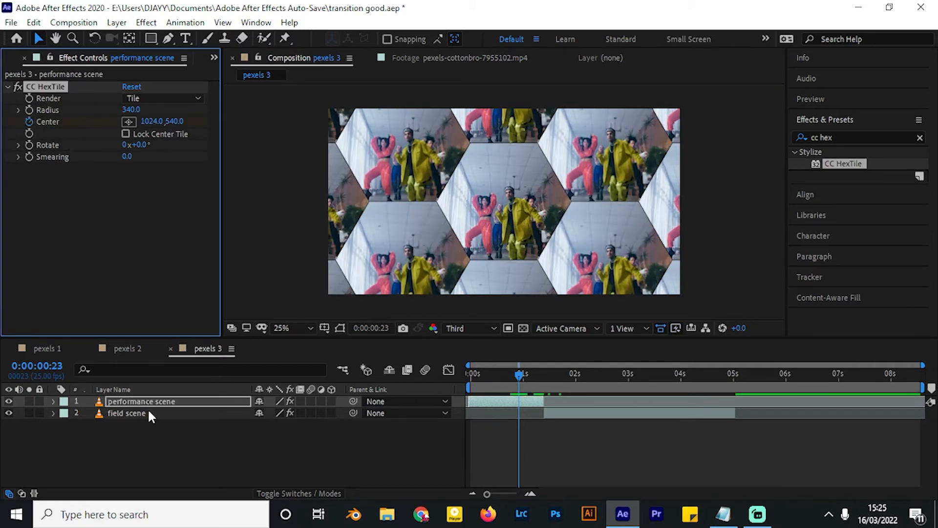
key(u)
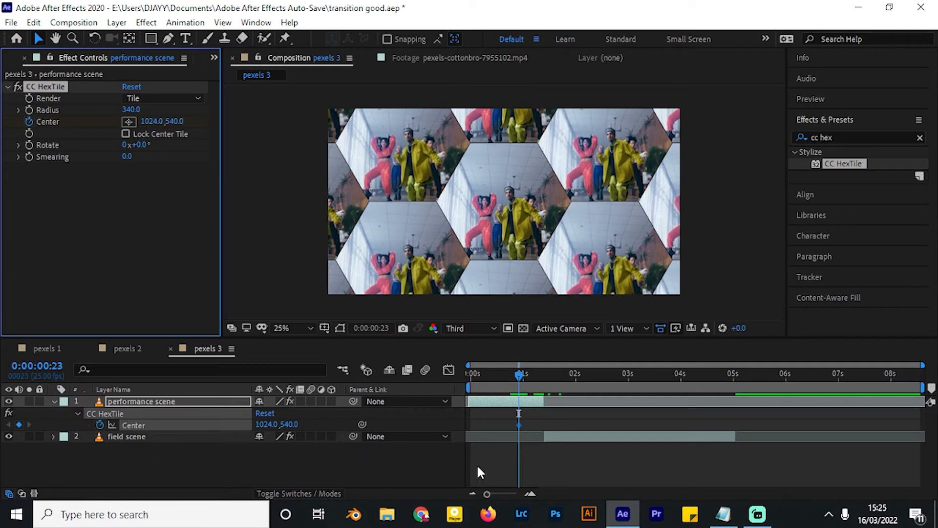
Add a Center keyframe to the performance scene's CC HexTile at 0:00:01:06 with the horizontal value set to 1821
click(541, 386)
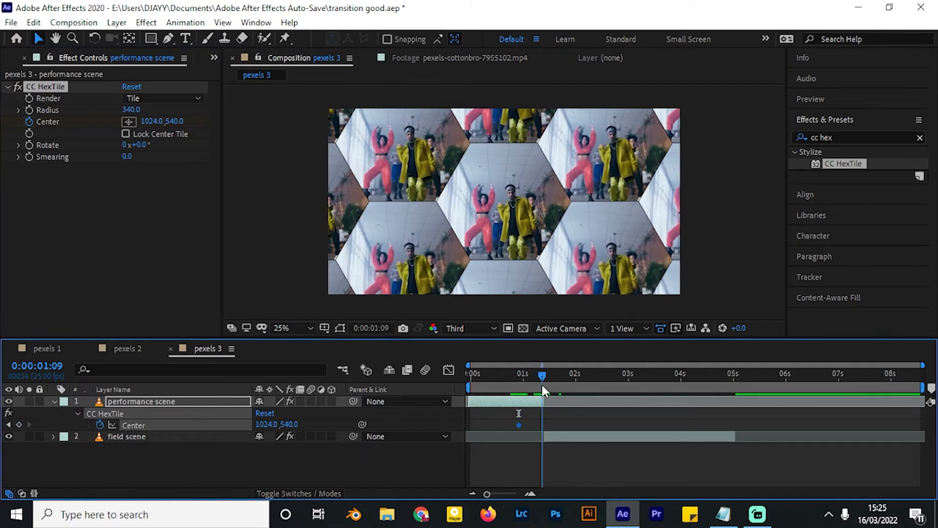
drag(542, 386, 536, 387)
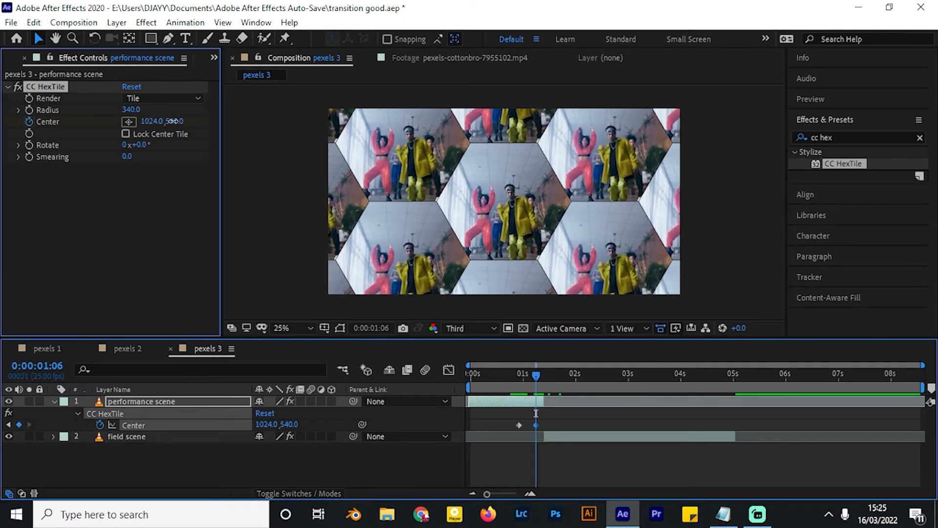
drag(151, 121, 928, 155)
drag(158, 124, 2, 153)
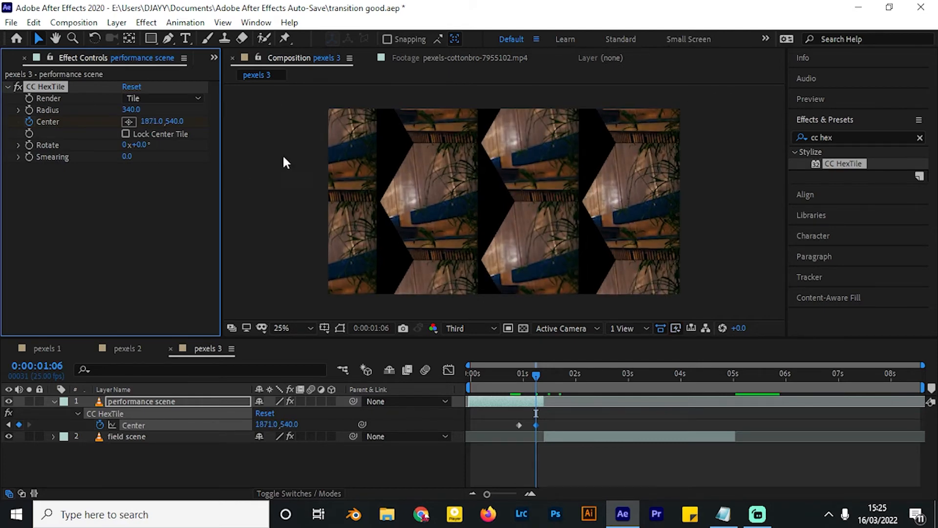
drag(157, 121, 3, 122)
drag(53, 121, 149, 144)
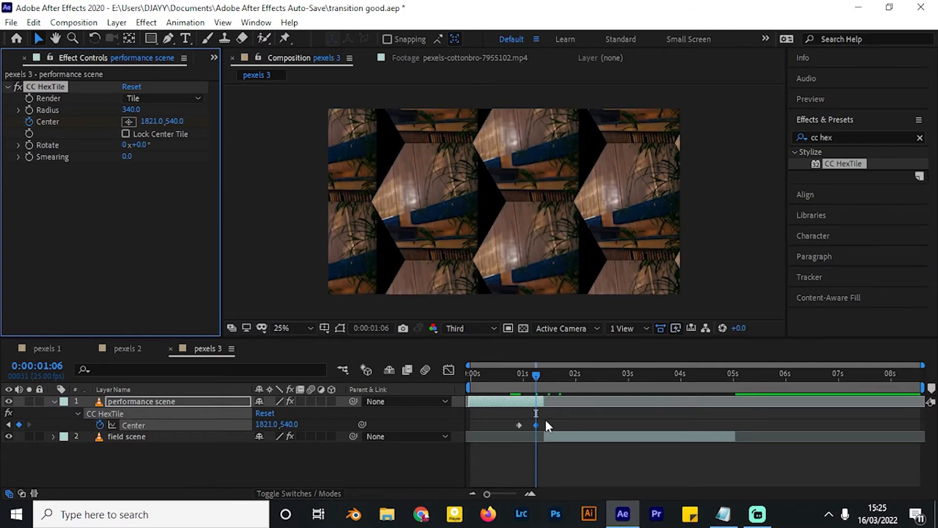
Move the performance scene's second Center keyframe to 0:00:01:14 and hide the field scene to check the tile movement
drag(536, 425, 552, 425)
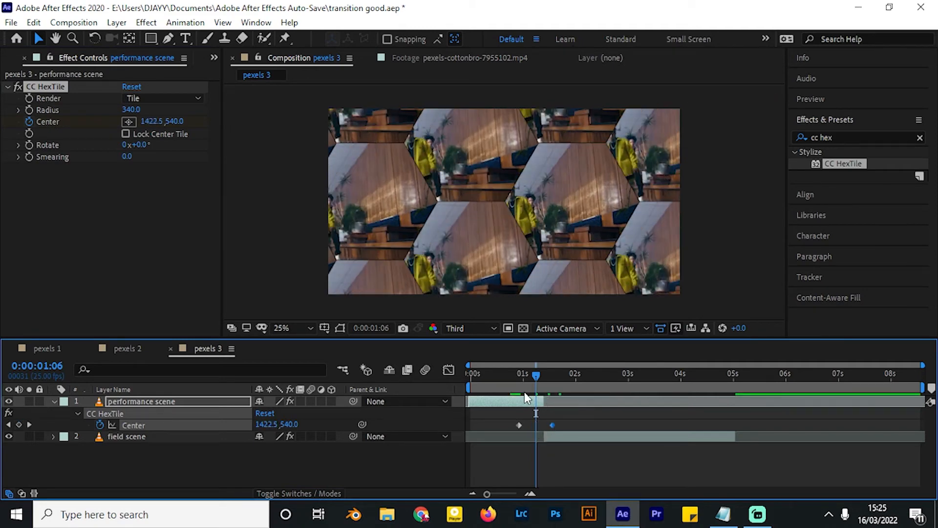
mouse_move(524, 393)
mouse_down()
mouse_move(572, 385)
mouse_move(505, 372)
mouse_move(542, 377)
mouse_move(527, 387)
mouse_up()
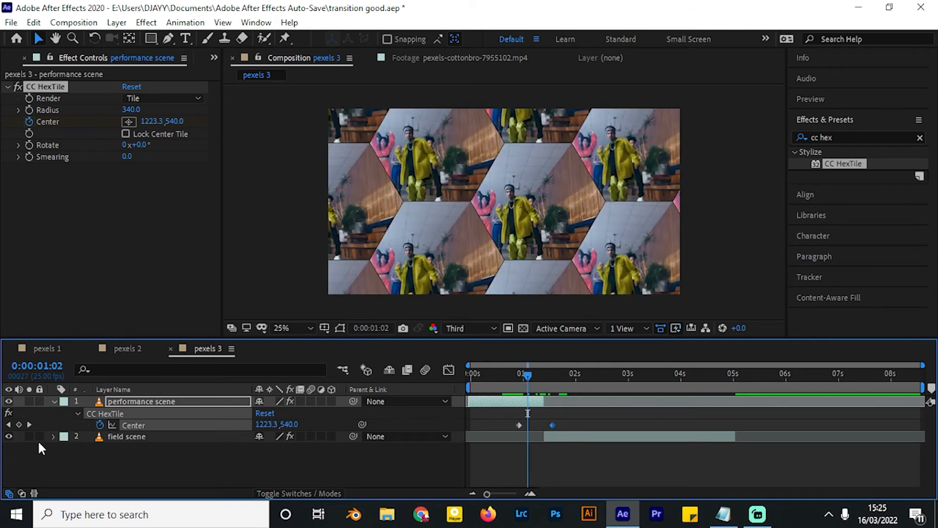
click(12, 435)
click(177, 434)
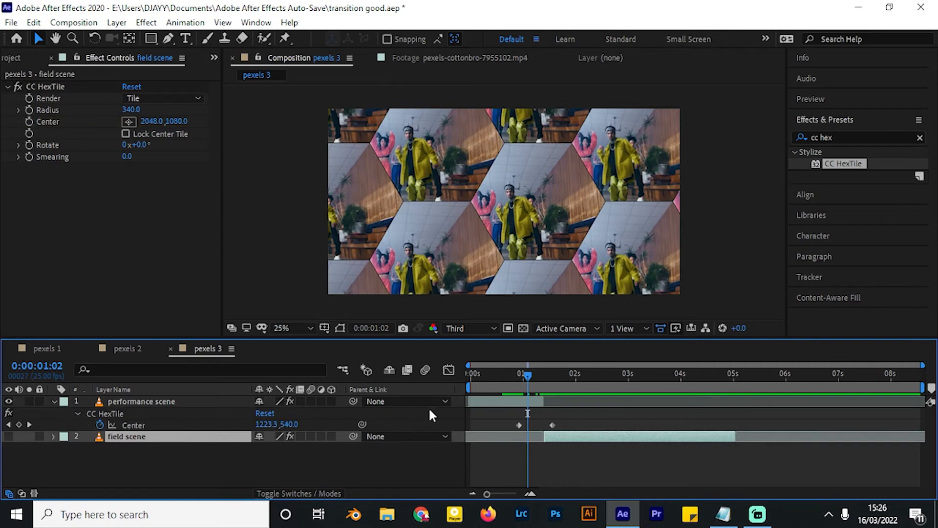
mouse_move(522, 380)
mouse_down()
mouse_move(515, 377)
mouse_move(561, 387)
mouse_move(509, 385)
mouse_move(544, 384)
mouse_move(533, 384)
mouse_up()
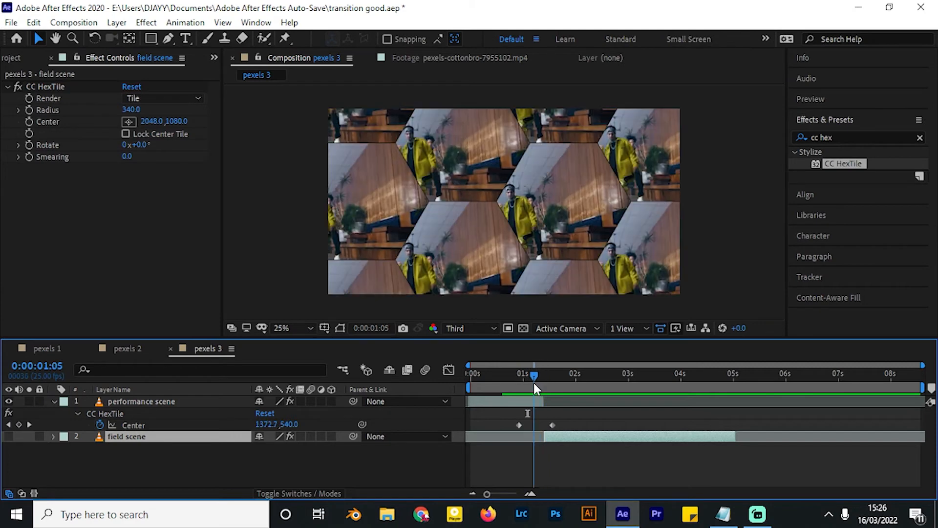
click(527, 385)
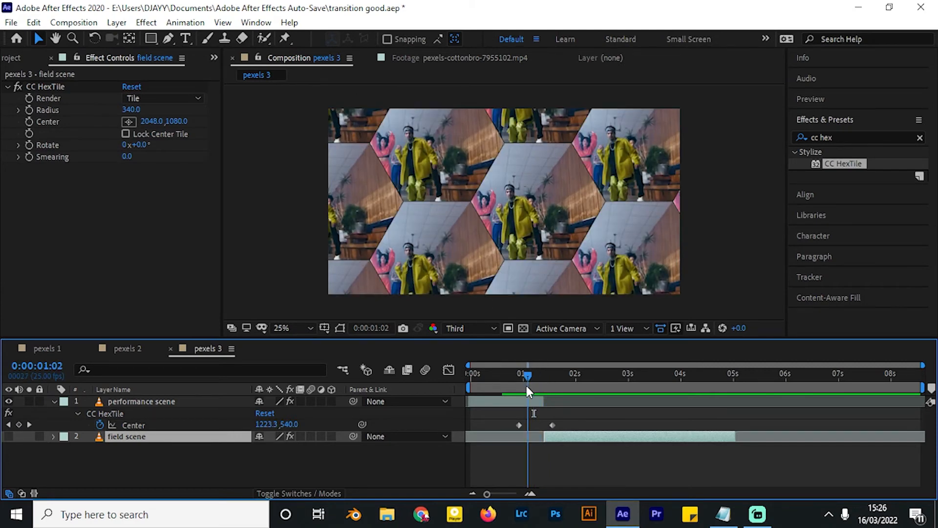
Duplicate the performance scene and remove CC HexTile from the lower copy
click(140, 396)
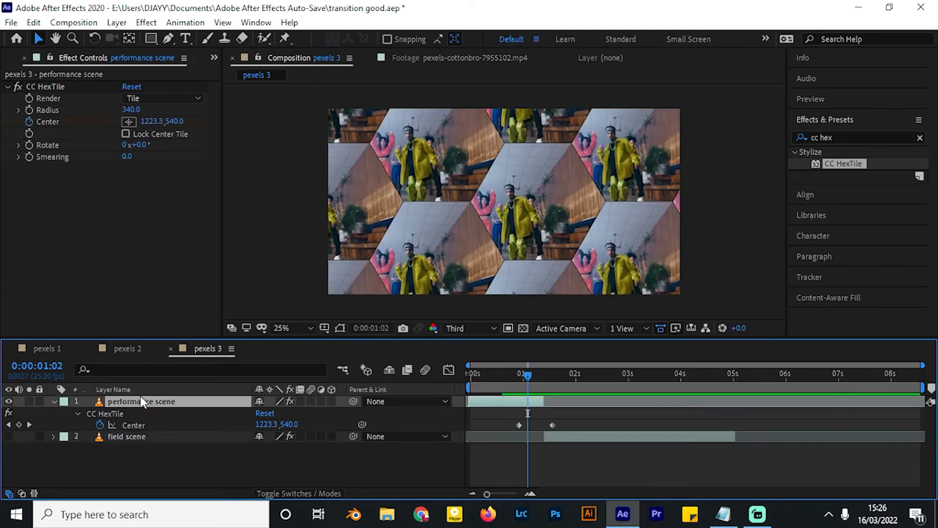
key(u)
key(ctrl+d)
click(152, 408)
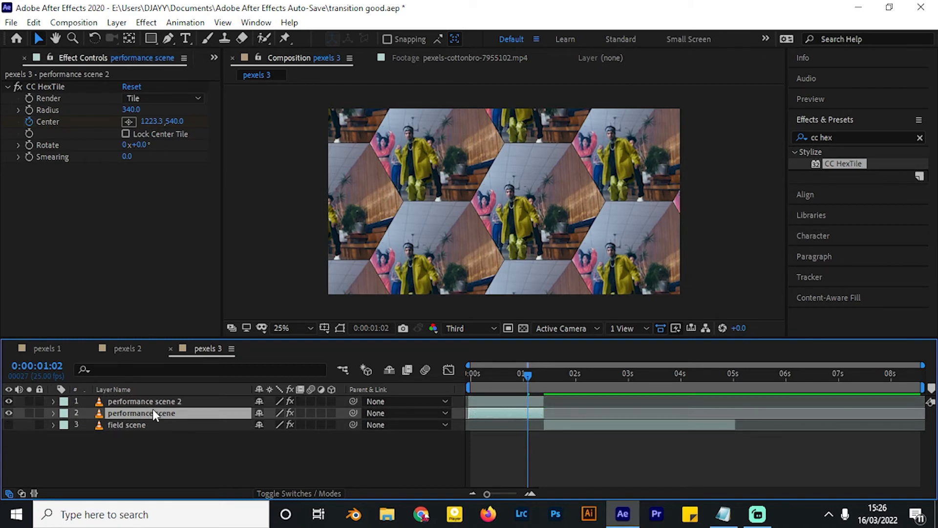
click(44, 87)
key(Delete)
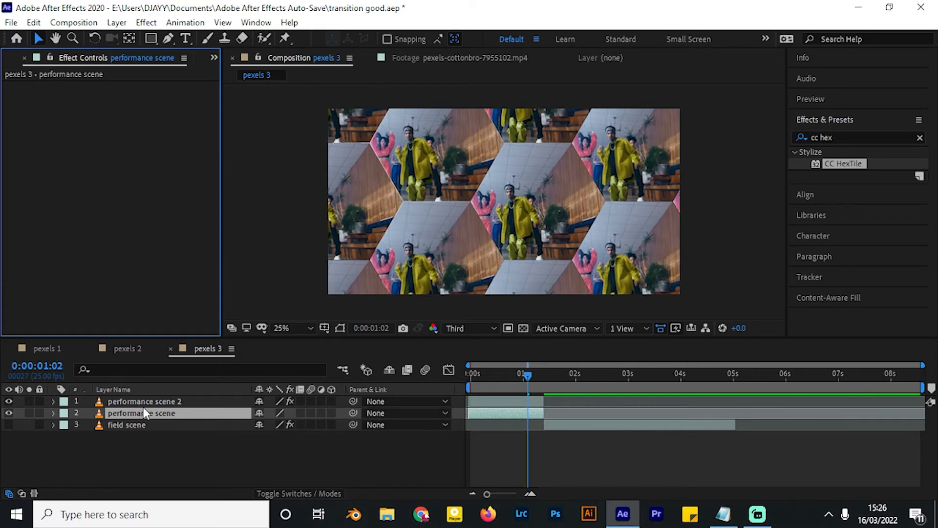
Set the lower performance scene's label colour to Orange and inspect the hexagon edges between 0:00:00:12 and 0:00:01:08
click(64, 412)
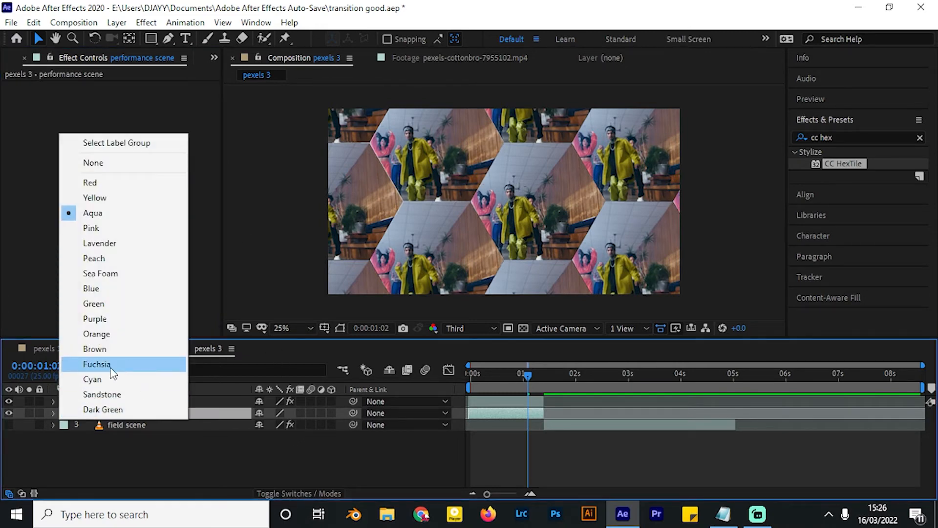
click(118, 333)
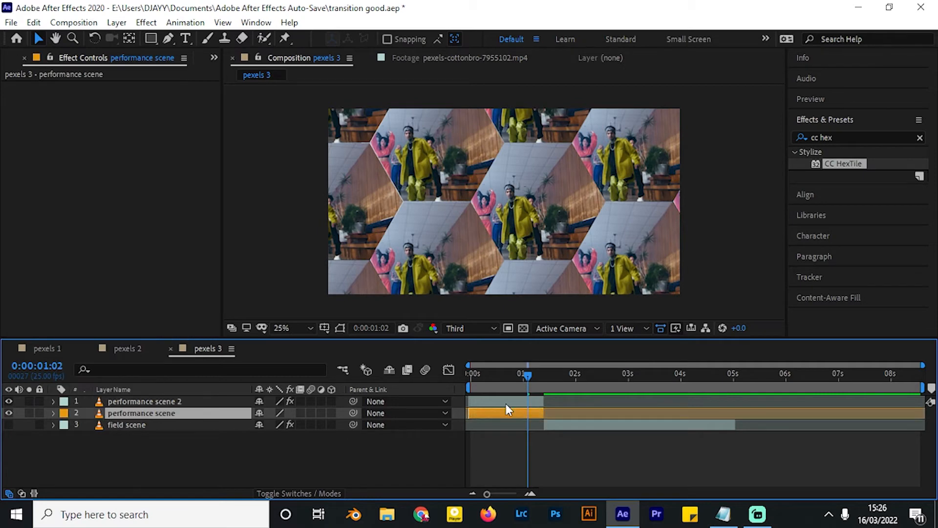
drag(486, 381, 496, 386)
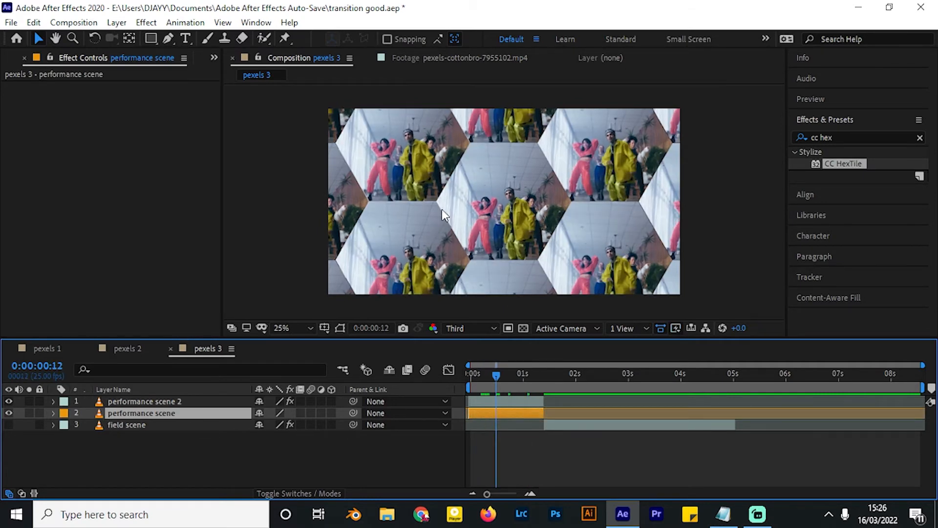
key(period)
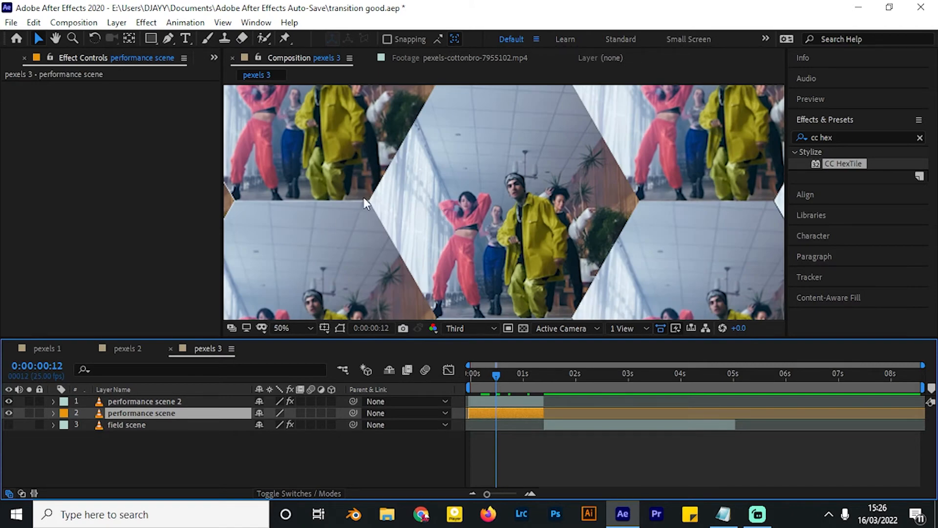
drag(487, 377, 540, 385)
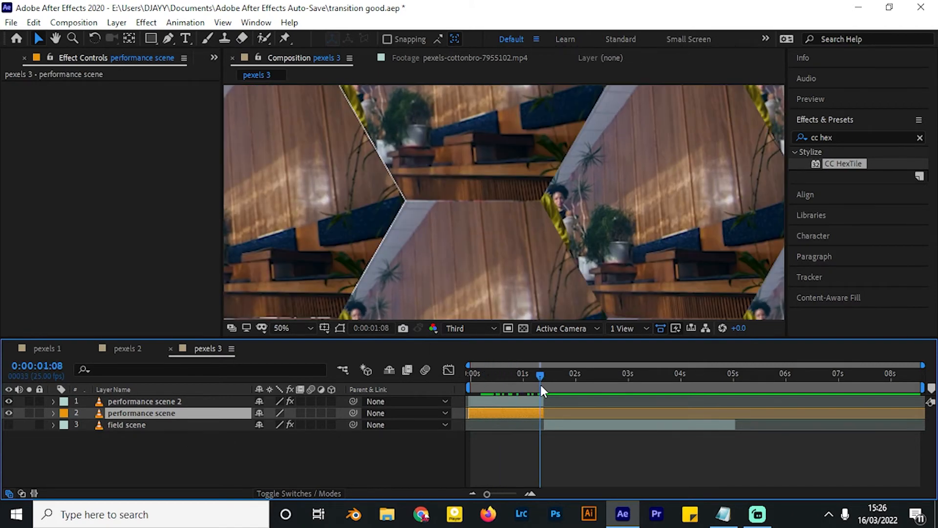
scroll(515, 209, down, 2)
click(529, 381)
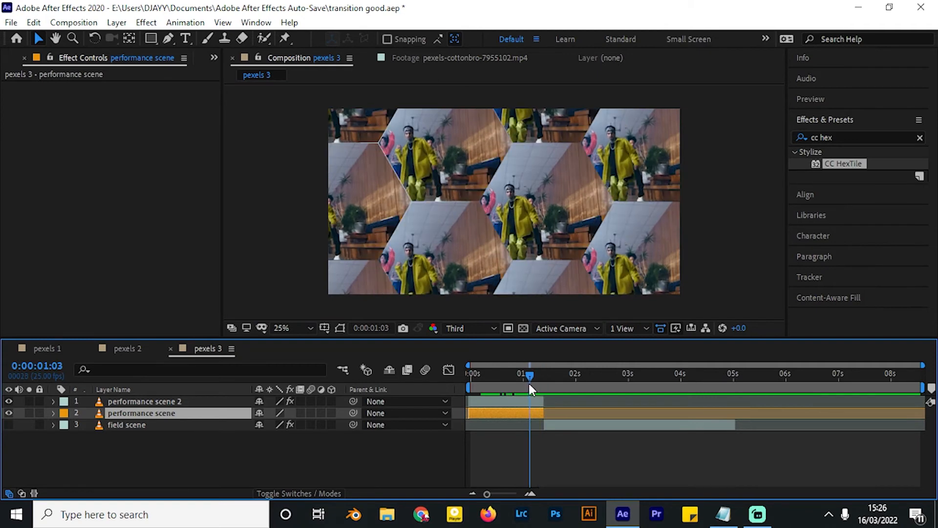
Replace the field scene's CC HexTile with the keyframed one copied from performance scene 2 at 0:00:01:12 and reveal its keyframes
click(562, 424)
click(543, 373)
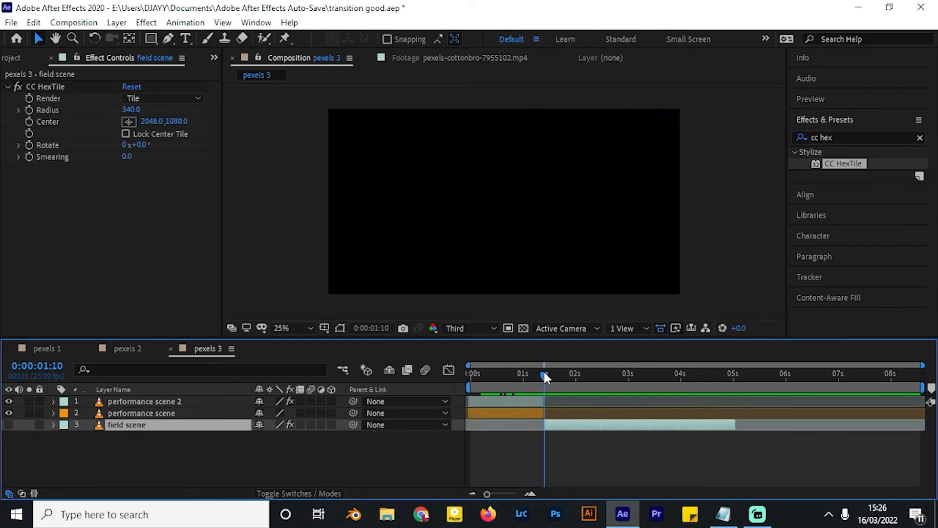
drag(544, 374, 548, 374)
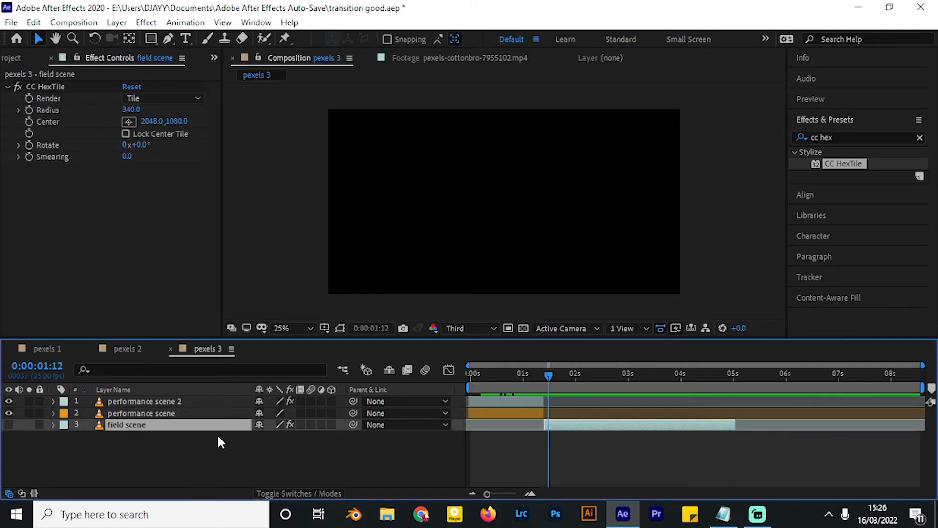
click(165, 401)
click(46, 88)
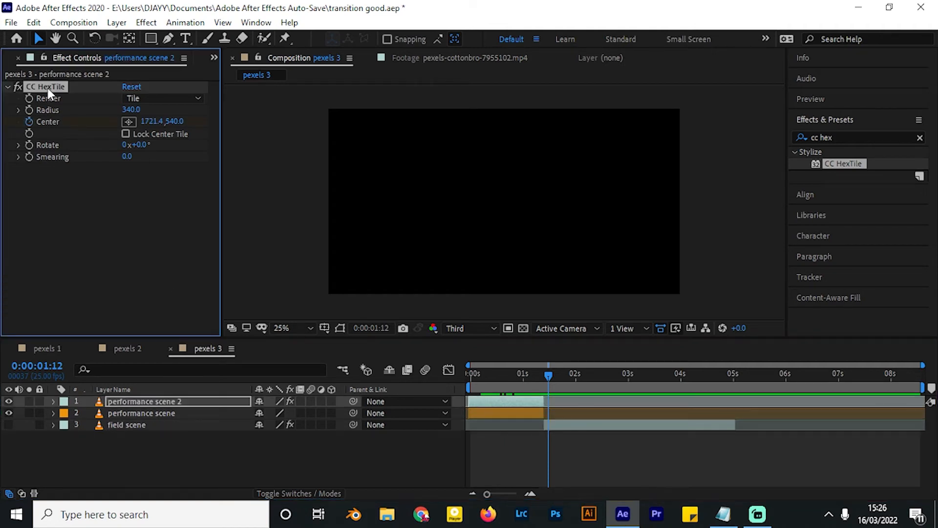
click(594, 426)
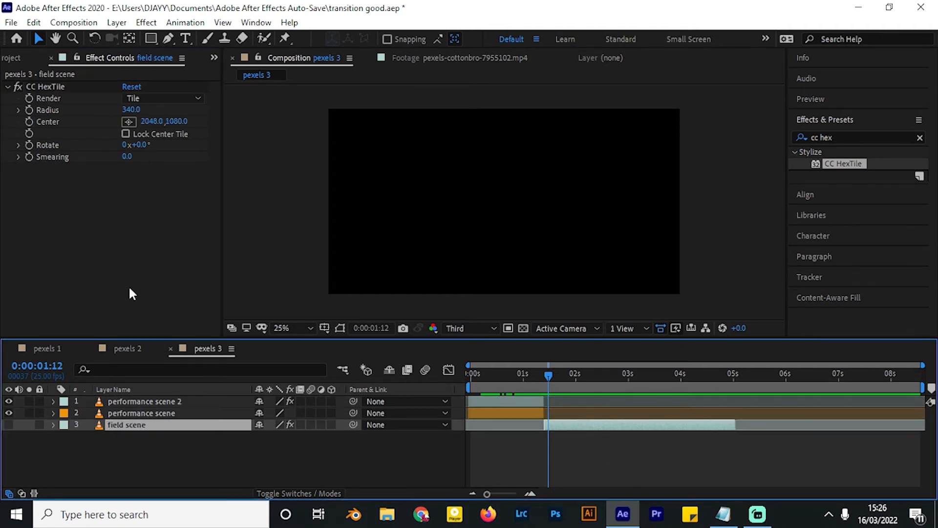
click(54, 89)
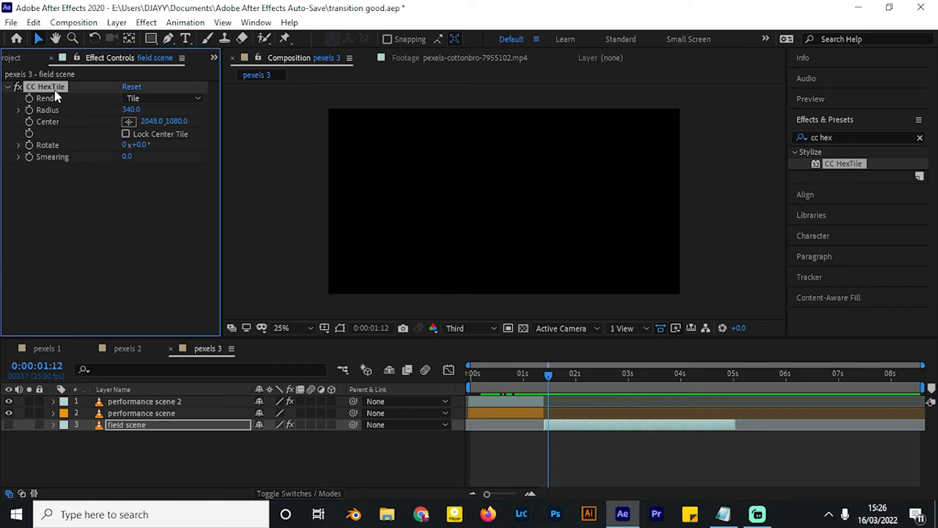
key(Delete)
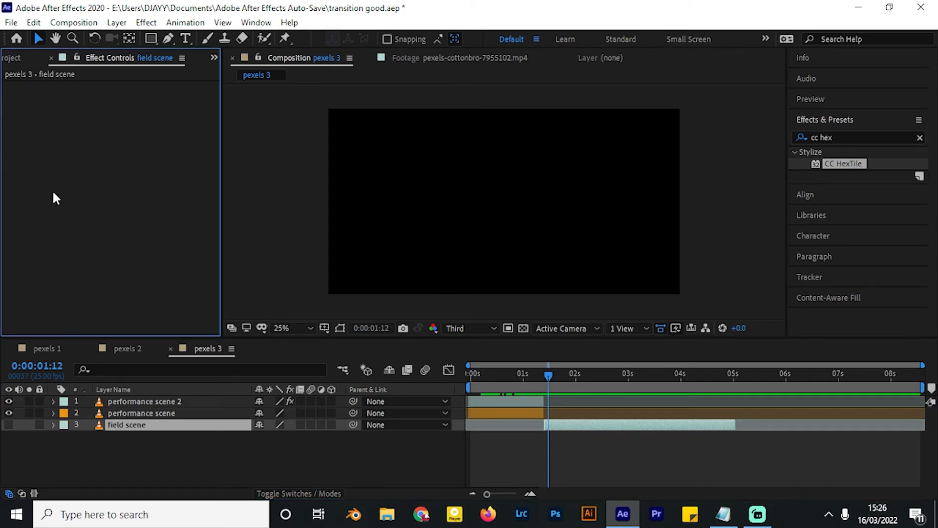
key(ctrl+z)
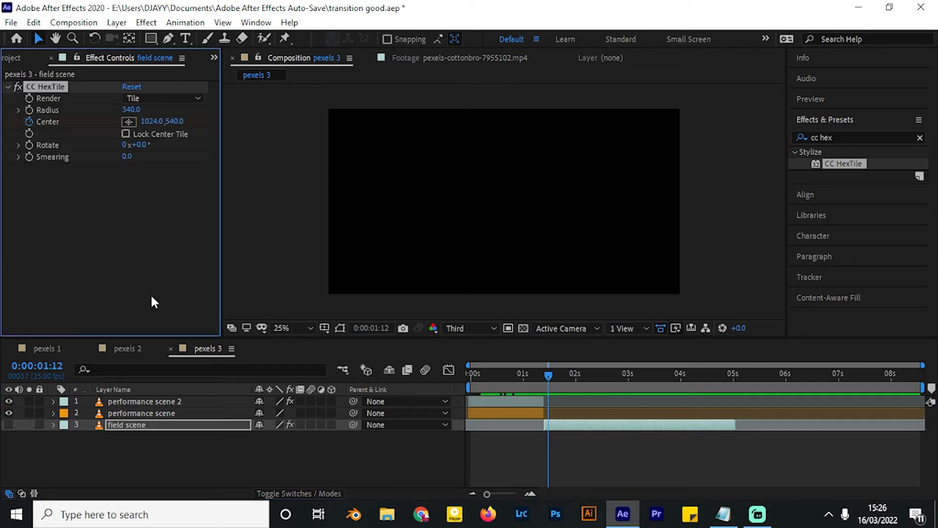
click(576, 426)
key(u)
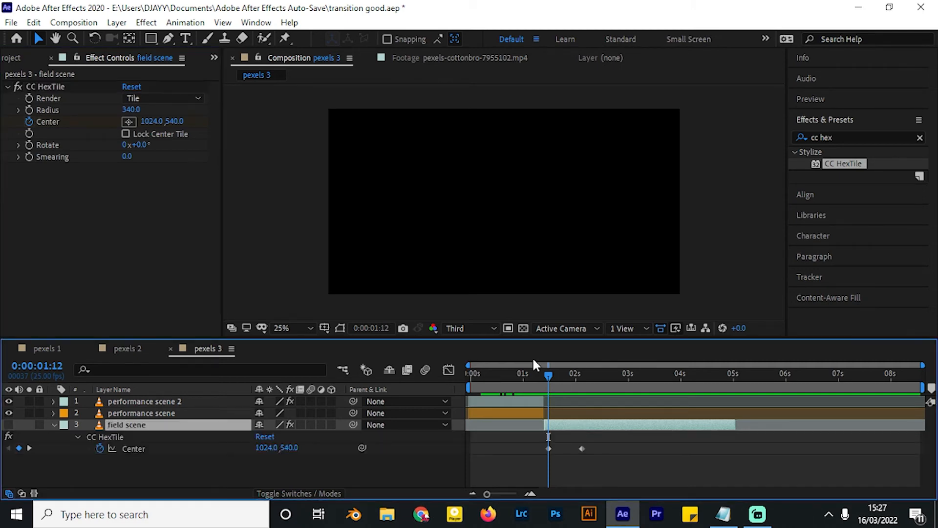
Make the field scene visible and view its tiles at 0:00:01:15 with its Center keyframes revealed
click(538, 374)
drag(528, 382, 555, 376)
click(9, 424)
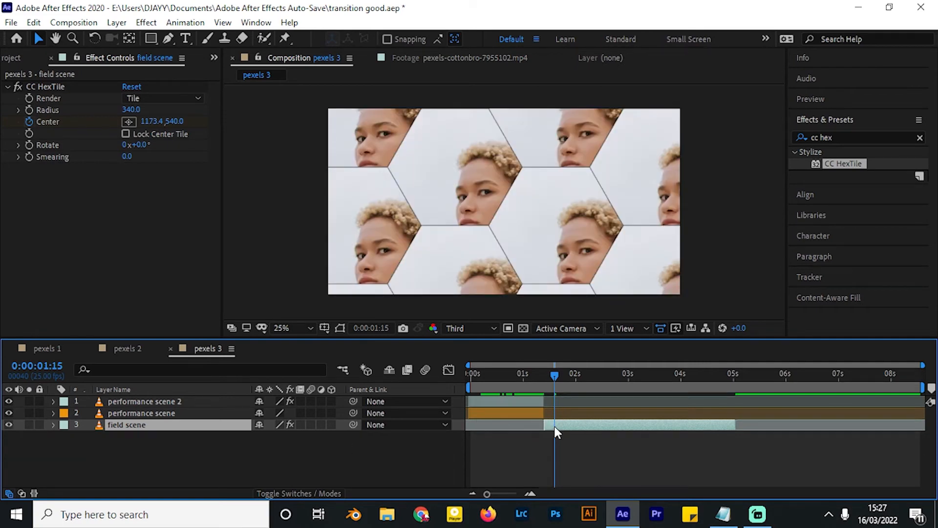
mouse_move(553, 379)
mouse_down()
mouse_move(533, 372)
mouse_move(589, 384)
mouse_move(547, 384)
mouse_move(554, 384)
mouse_up()
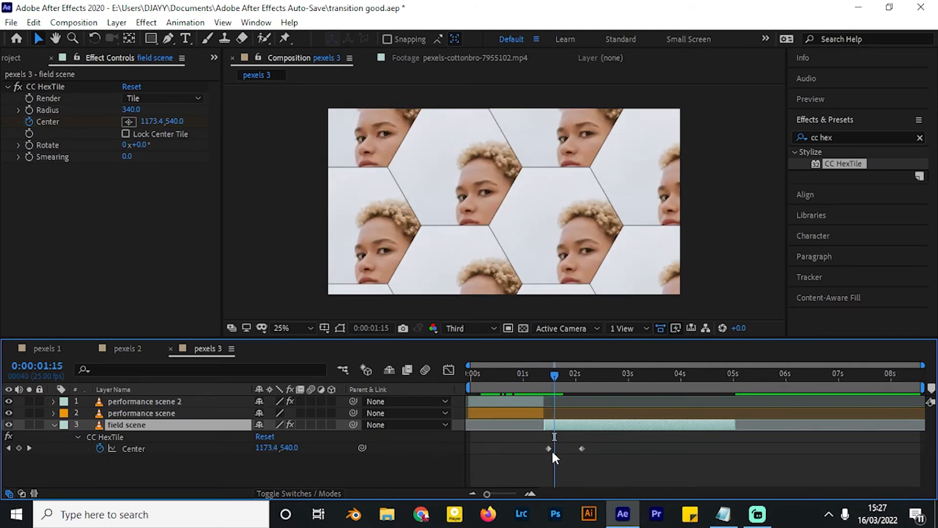
Reverse the field scene's Center keyframes, placing the 1821 keyframe at about 0:00:01:05 and the 1024 keyframe at about 0:00:01:20
drag(549, 448, 556, 447)
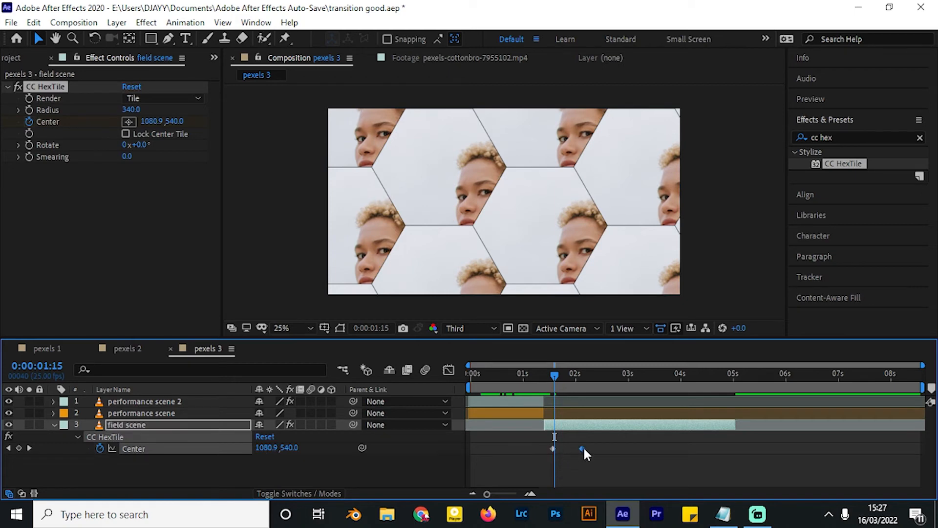
drag(583, 448, 541, 448)
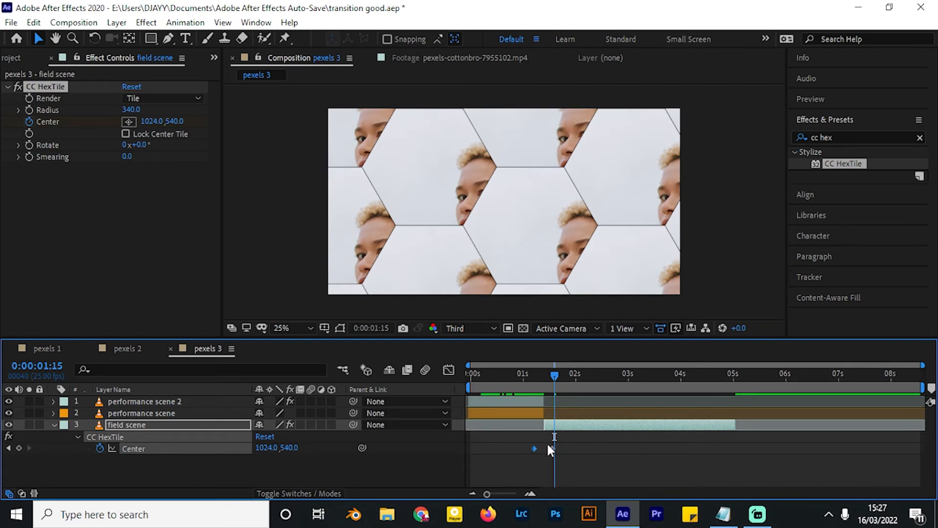
drag(550, 444, 566, 448)
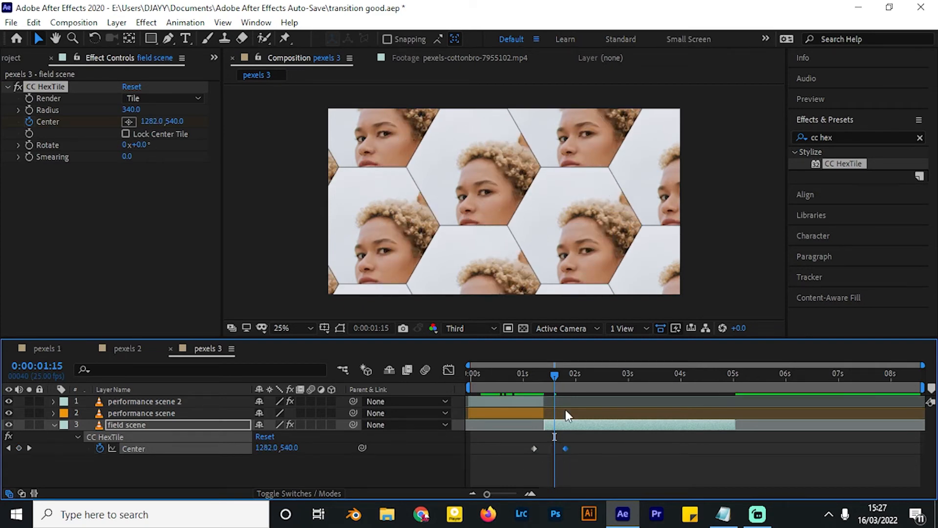
drag(554, 379, 552, 409)
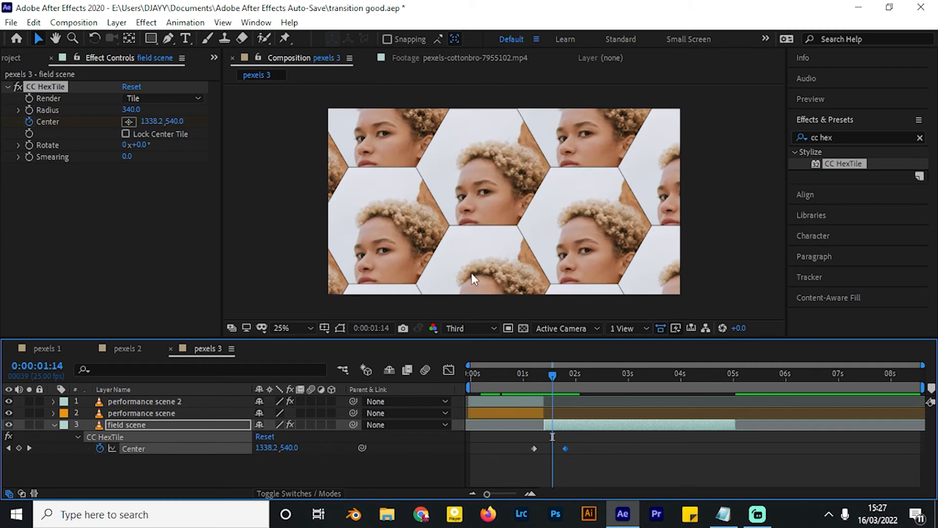
Collapse the field scene's keyframes and examine the edges between its hexagon tiles up close at 0:00:01:14
click(567, 426)
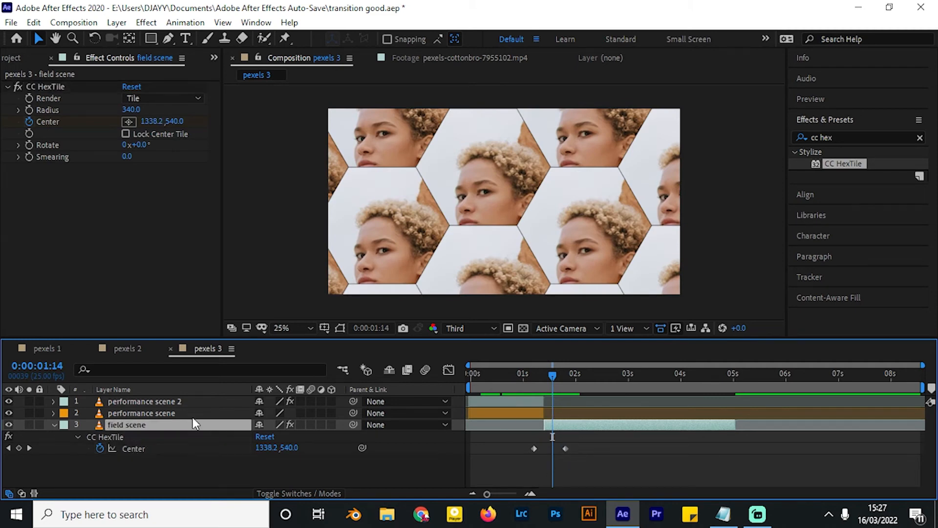
key(u)
scroll(511, 224, up, 4)
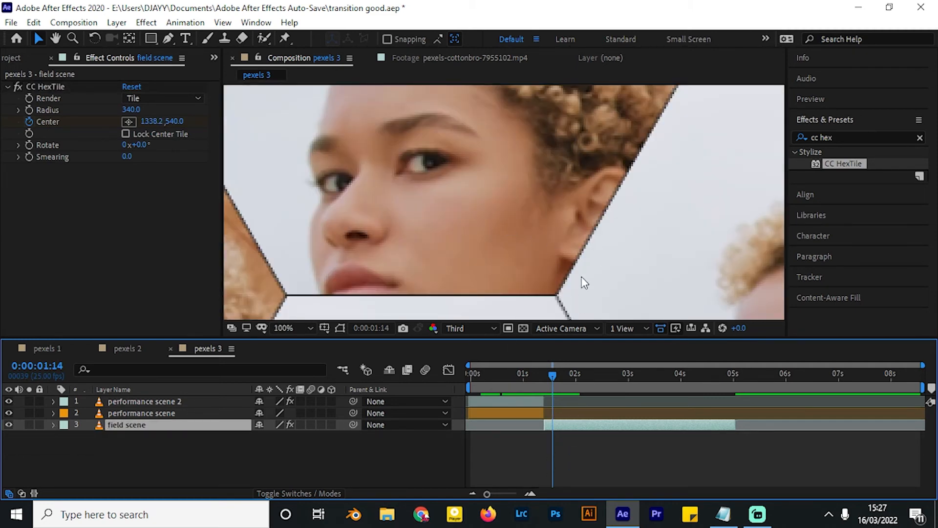
scroll(568, 264, down, 2)
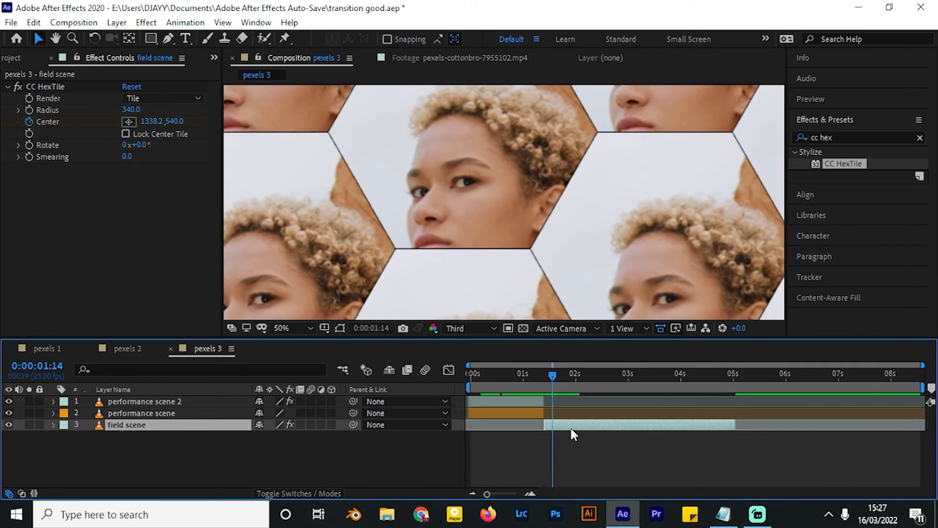
Duplicate the field scene layer and turn the lower copy into a clean, orange-labelled layer without CC HexTile
key(ctrl+d)
click(553, 436)
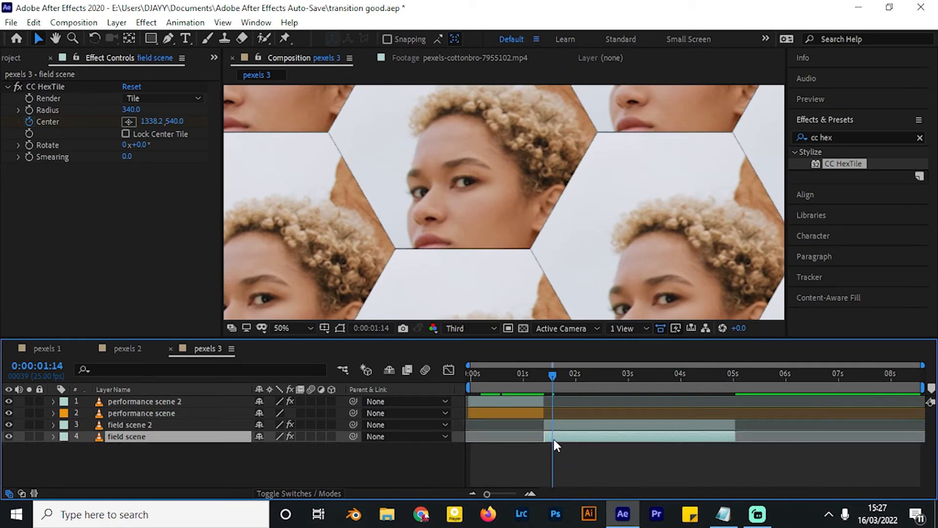
click(56, 81)
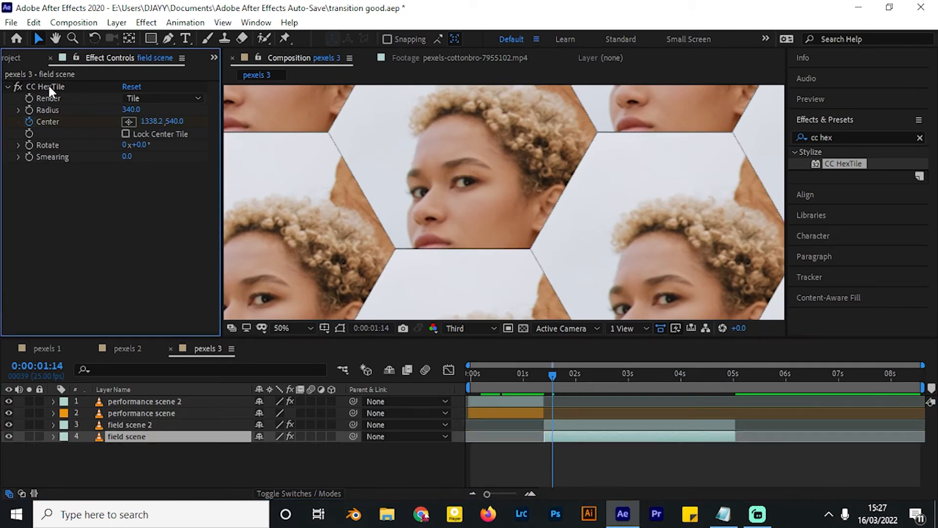
click(48, 84)
key(Delete)
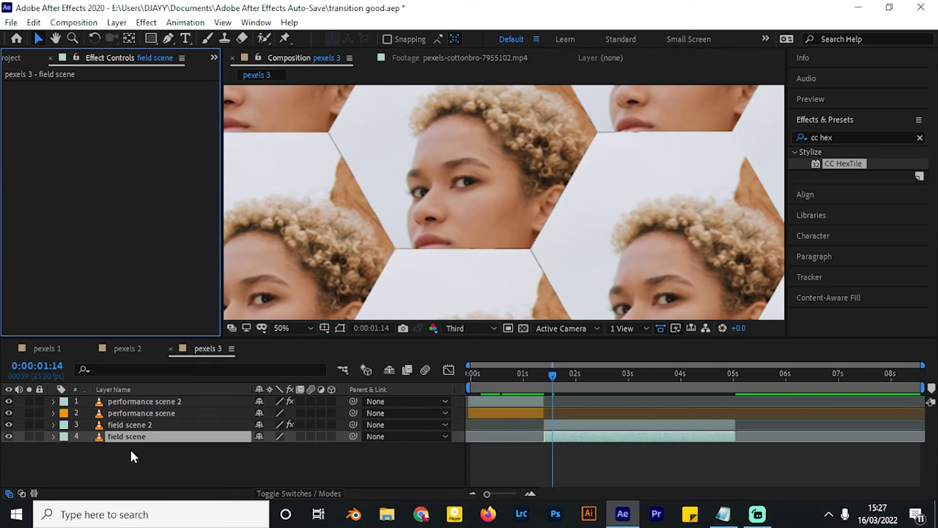
click(64, 436)
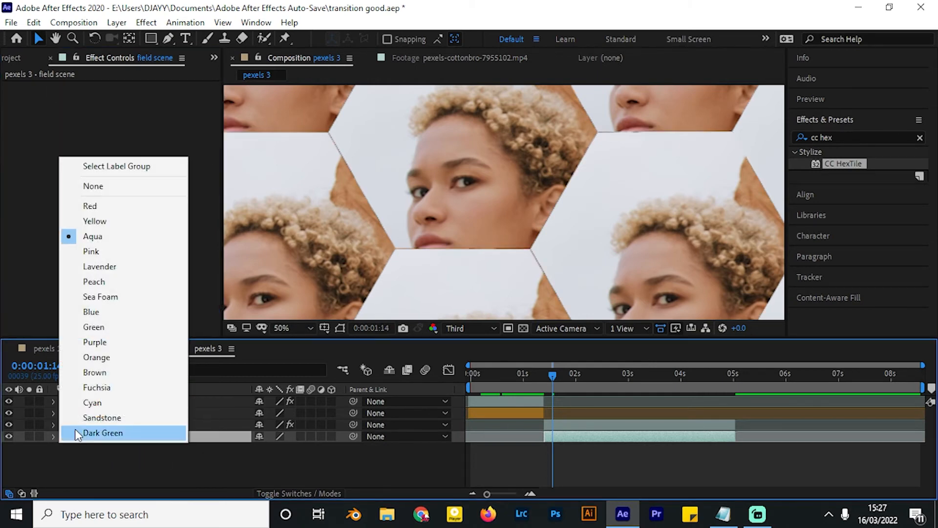
click(96, 360)
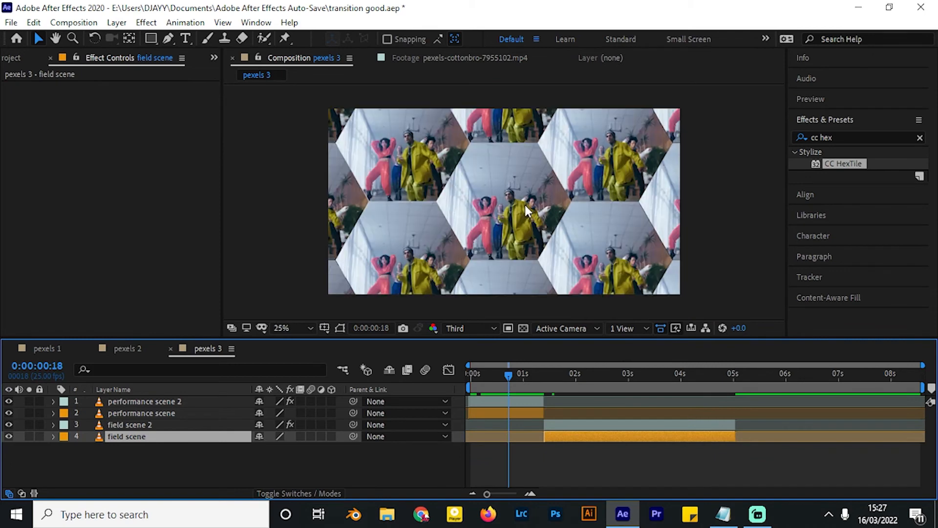
Reveal performance scene 2's keyframes and split the layer at its first Center keyframe, 0:00:00:23
drag(518, 378, 509, 393)
click(511, 405)
key(u)
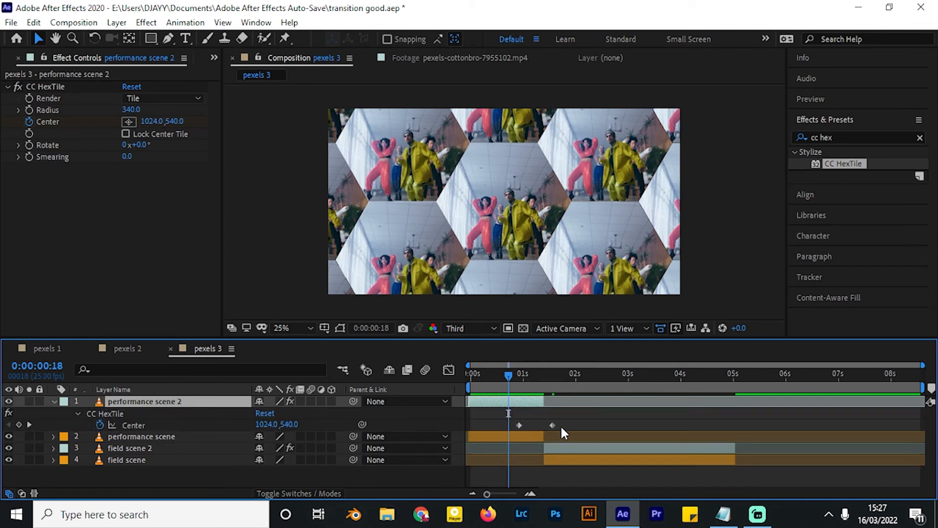
drag(514, 384, 519, 380)
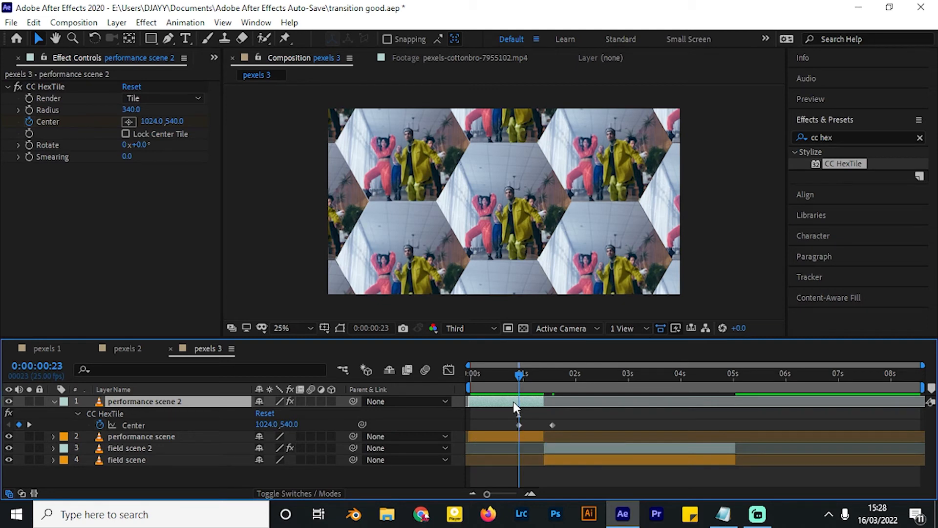
key(ctrl+shift+d)
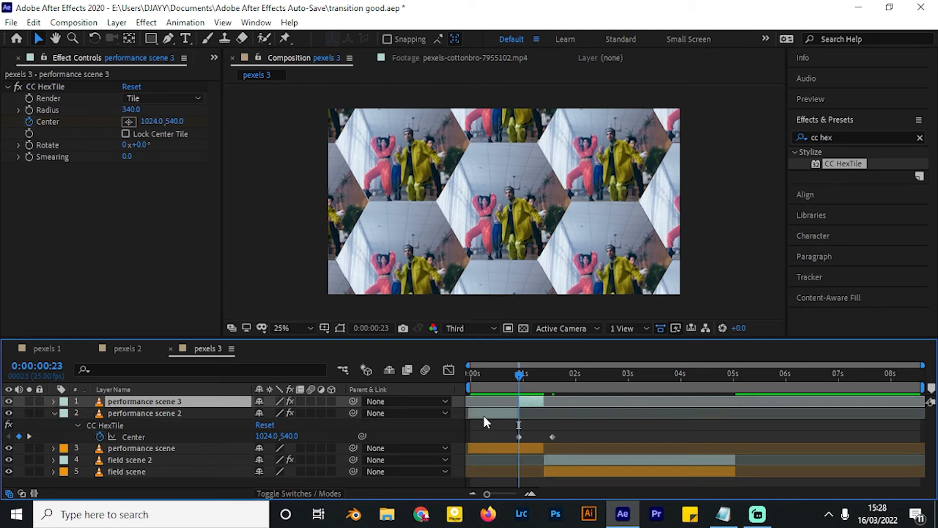
drag(487, 413, 483, 413)
drag(493, 376, 483, 377)
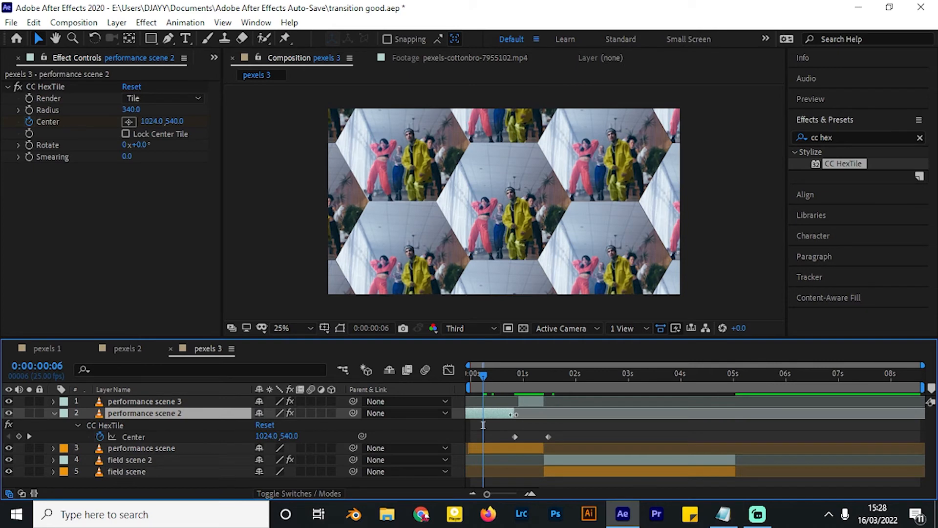
click(55, 87)
key(Delete)
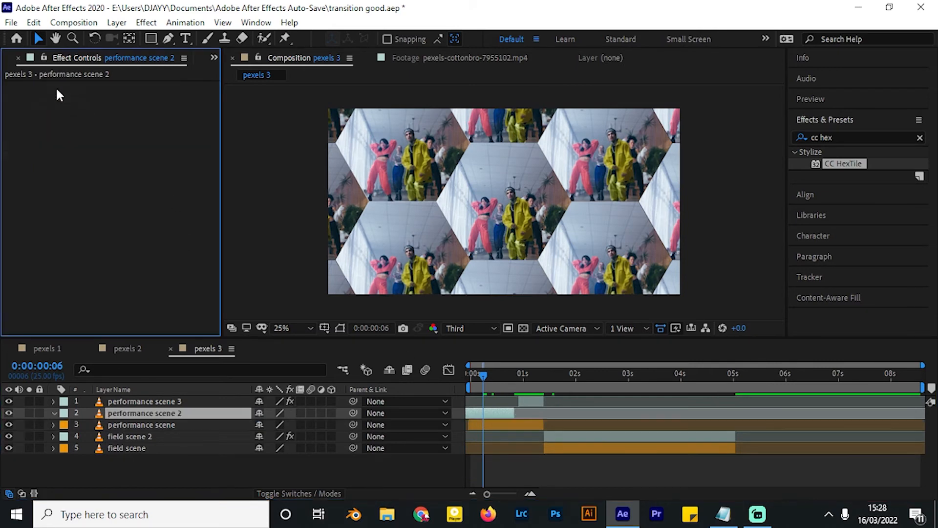
mouse_move(499, 382)
mouse_down()
mouse_move(472, 382)
mouse_move(500, 388)
mouse_up()
key(ctrl+z)
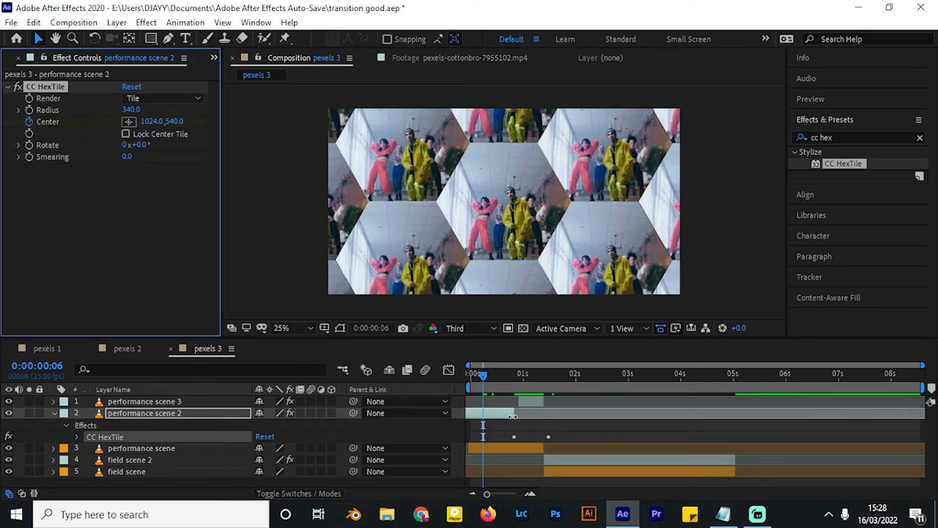
key(ctrl+z)
Remove CC HexTile from performance scene 2, the part before the split at 0:00:00:23
drag(522, 384, 505, 394)
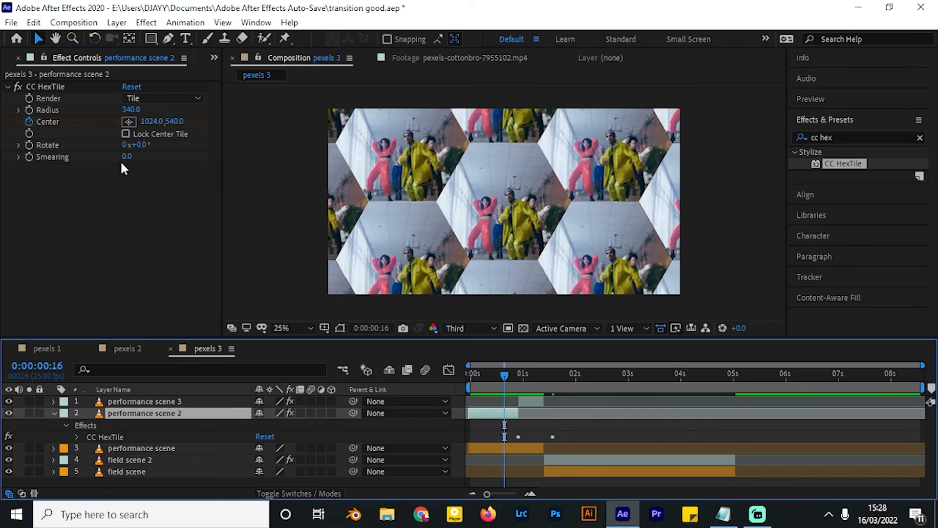
click(56, 86)
key(Delete)
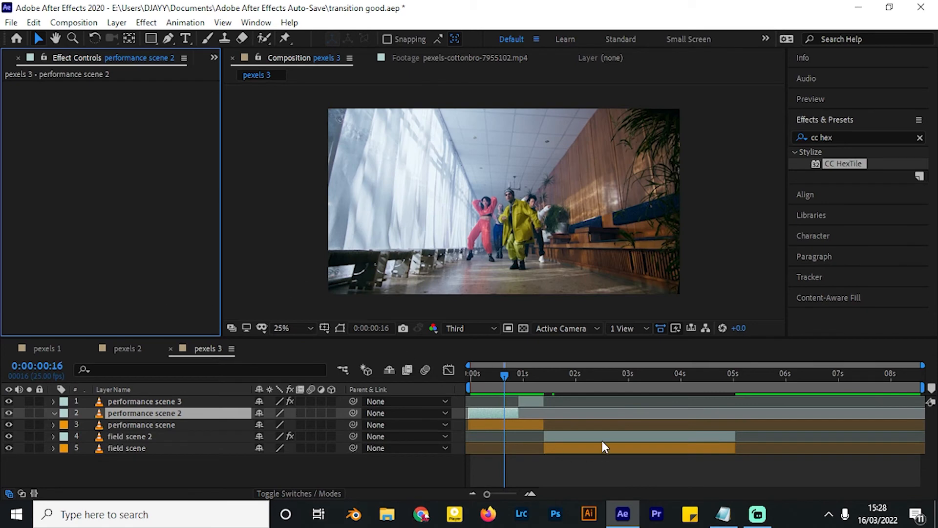
Reveal field scene 2's keyframes and split the layer at its second Center keyframe, 0:00:01:20
drag(500, 379, 567, 406)
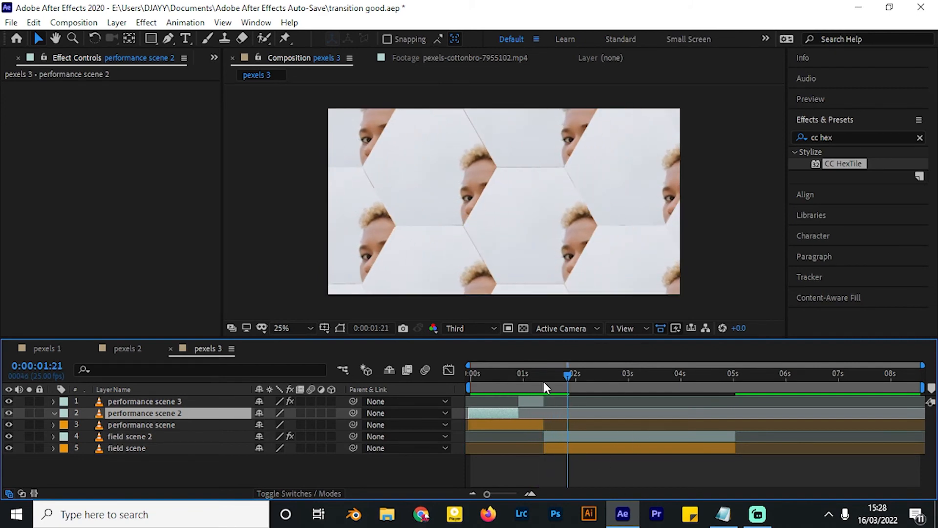
drag(528, 376, 569, 391)
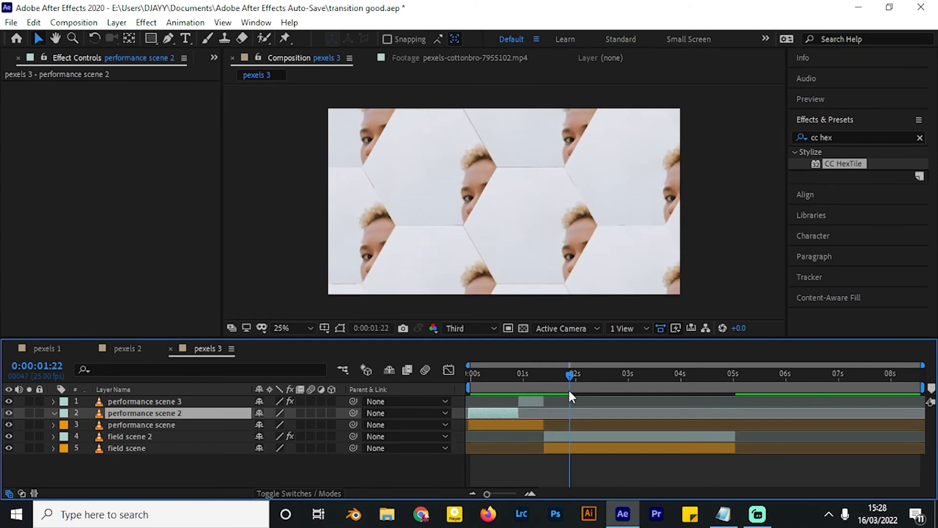
click(573, 436)
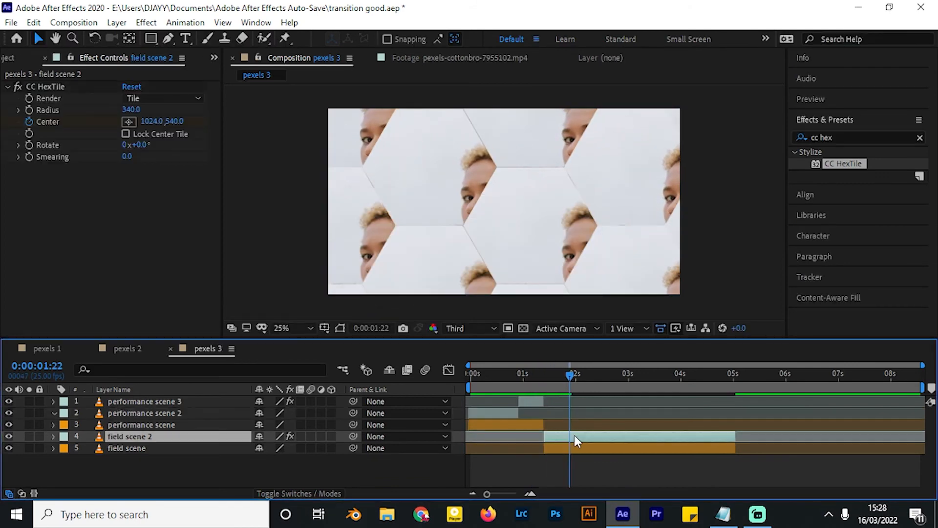
key(u)
drag(570, 382, 565, 383)
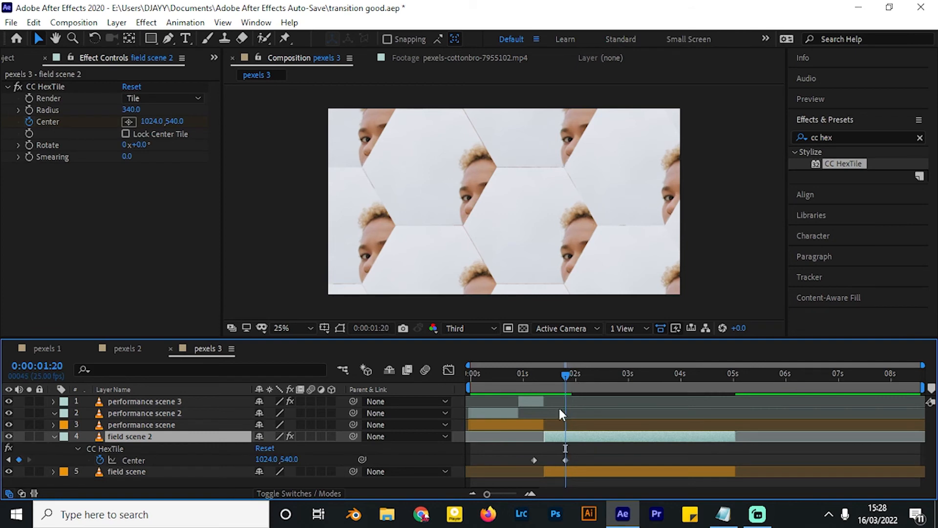
key(ctrl+shift+d)
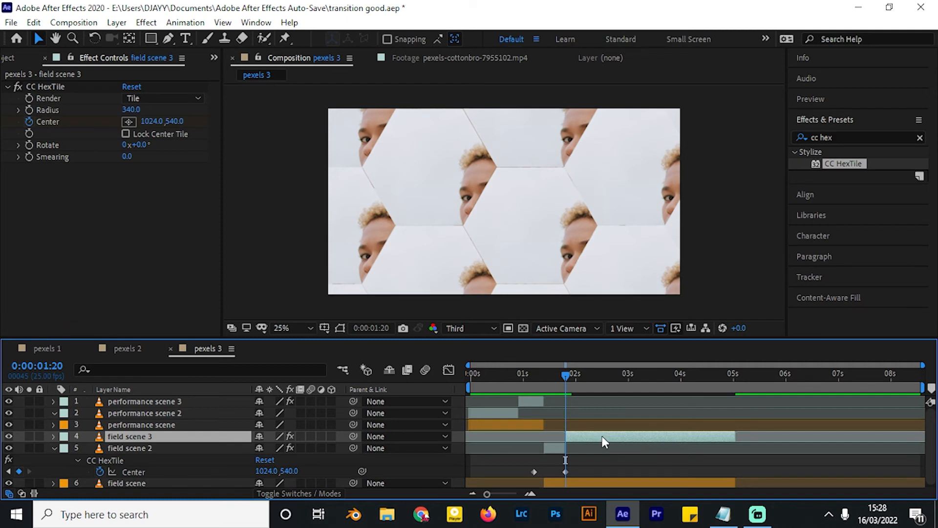
Remove CC HexTile from field scene 3, the part after the split, and collapse field scene 2's keyframes
click(57, 89)
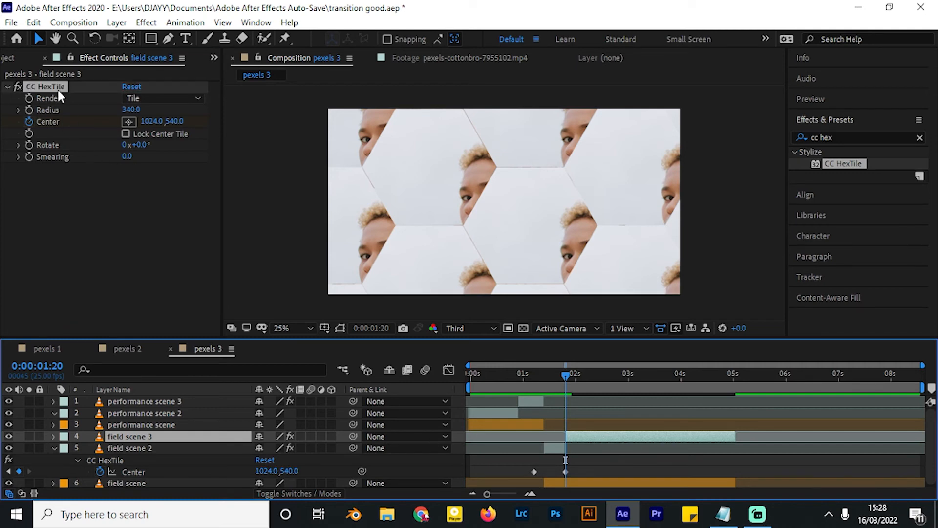
key(Delete)
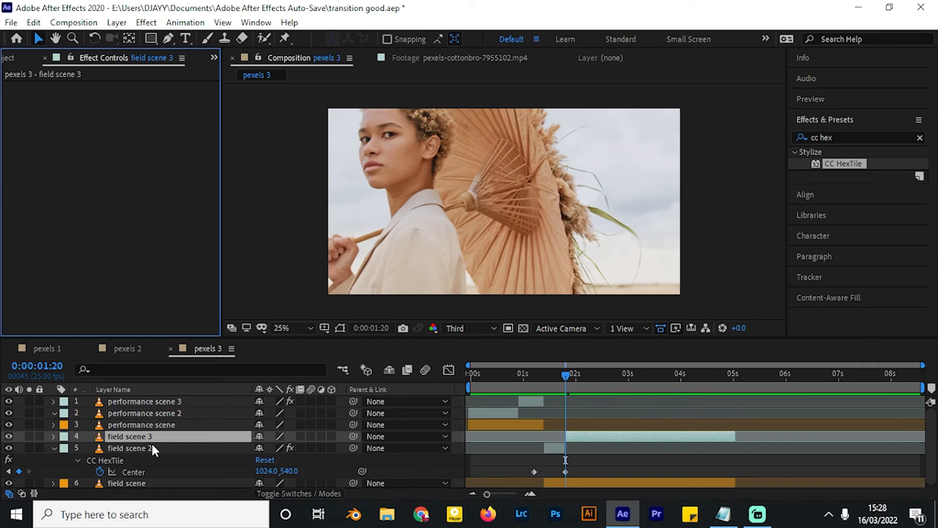
click(149, 437)
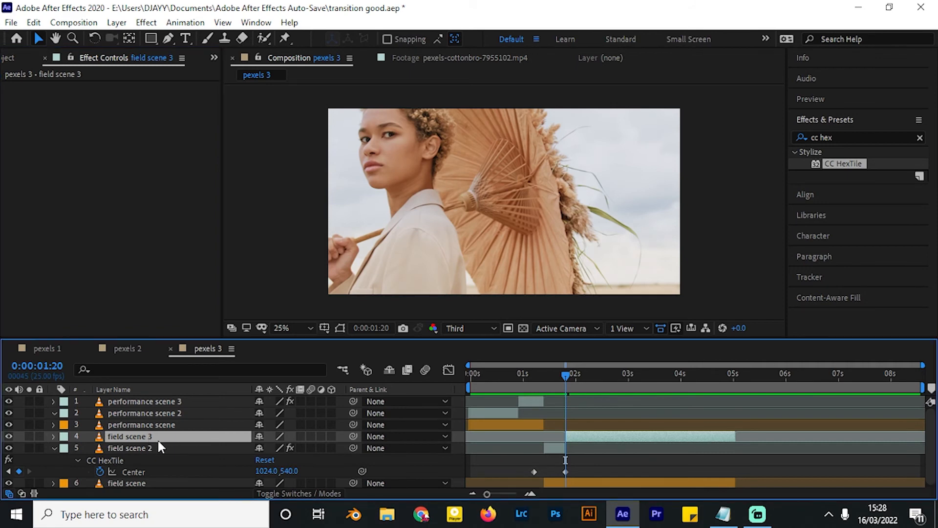
click(159, 445)
key(u)
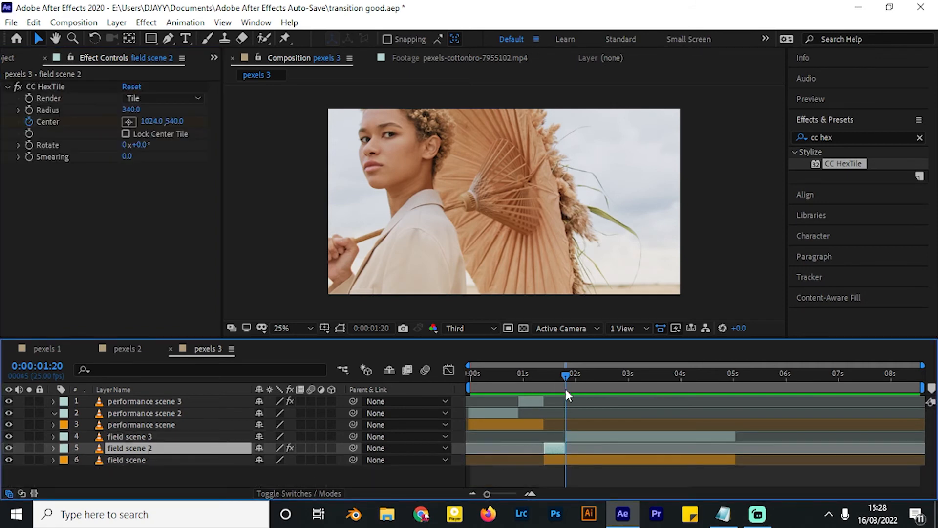
Play back the hexagon tile transition in pexels 3 from the start of the composition
drag(564, 386, 602, 400)
key(space)
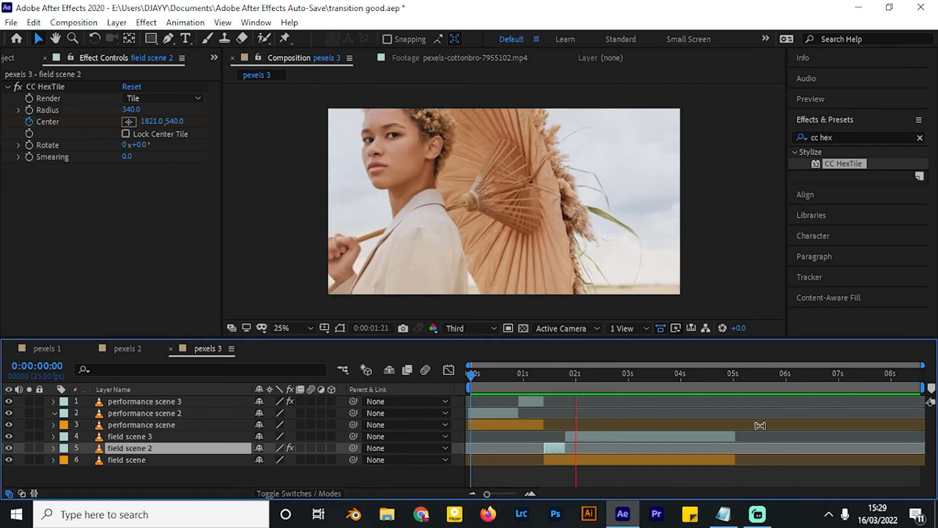
key(space)
Reveal the CC HexTile Center keyframes of performance scene 3 and field scene 2 together
click(537, 403)
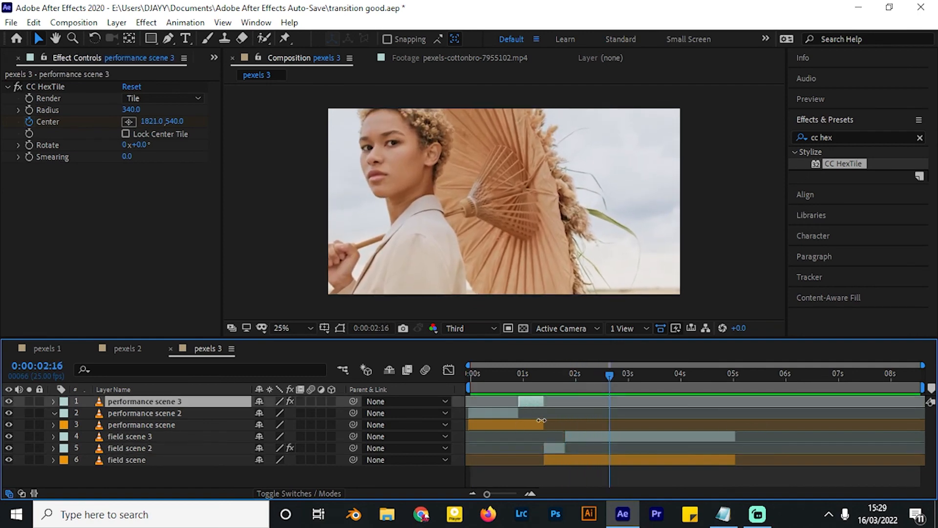
shift+click(552, 446)
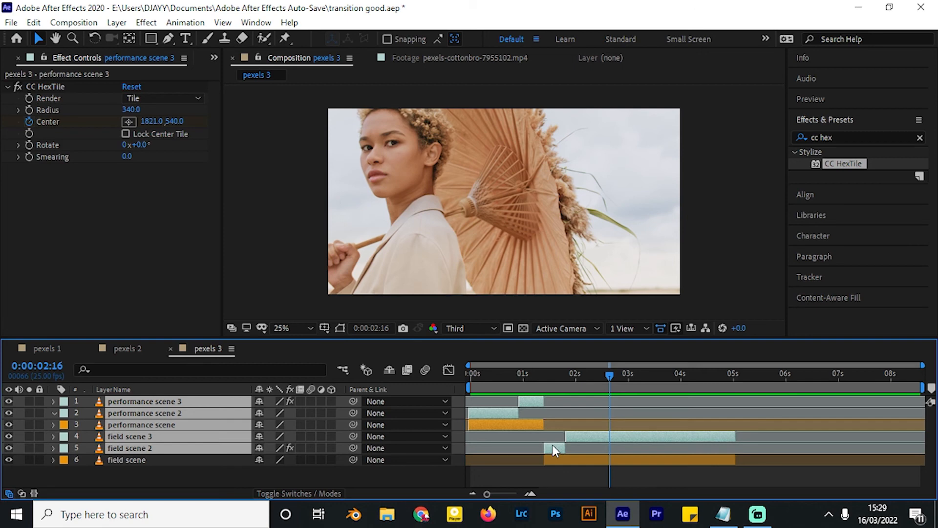
click(689, 478)
click(534, 400)
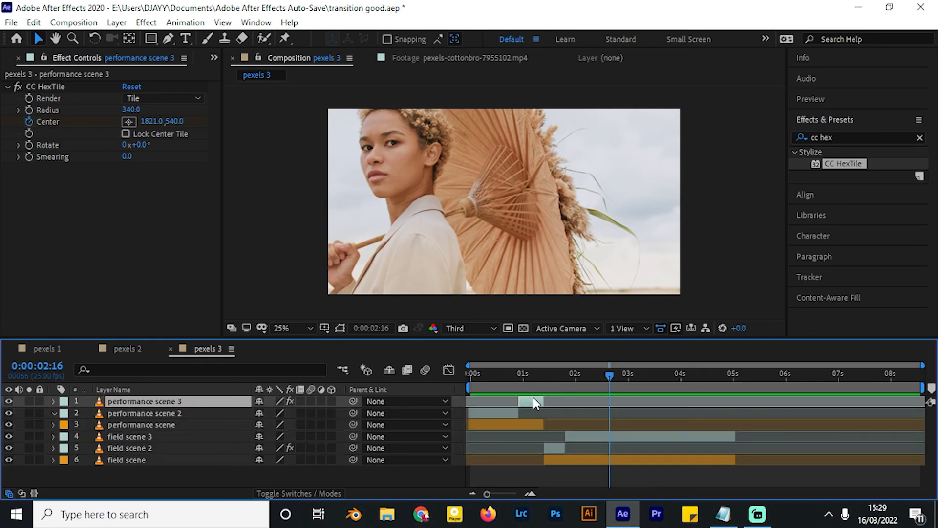
ctrl+click(559, 448)
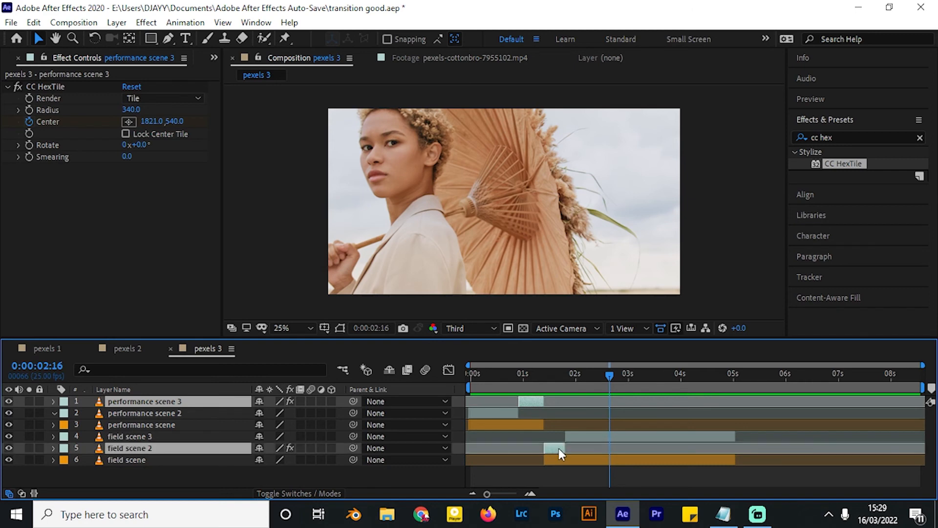
key(u)
scroll(553, 446, down, 1)
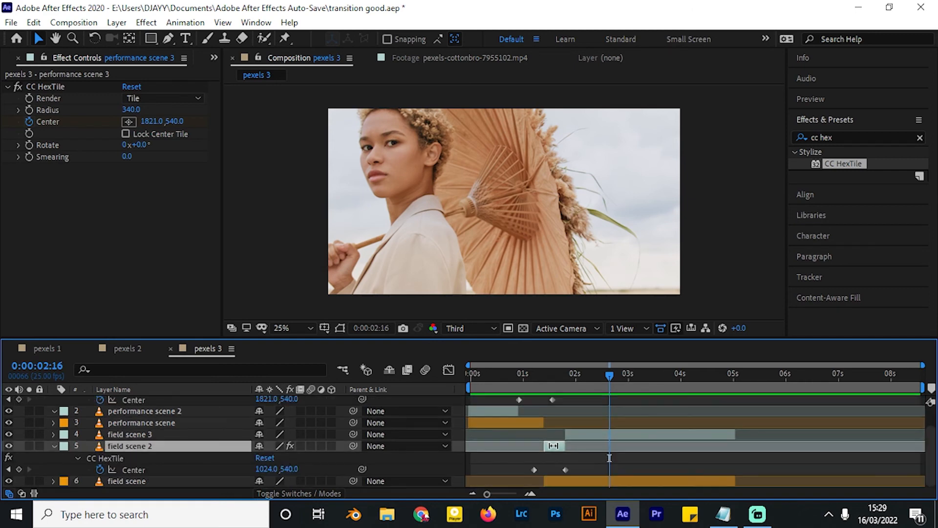
Move field scene 2's first Center keyframe to about 0:00:01:07 and performance scene 3's second to about 0:00:01:11
drag(581, 472, 536, 474)
click(574, 464)
scroll(550, 422, up, 1)
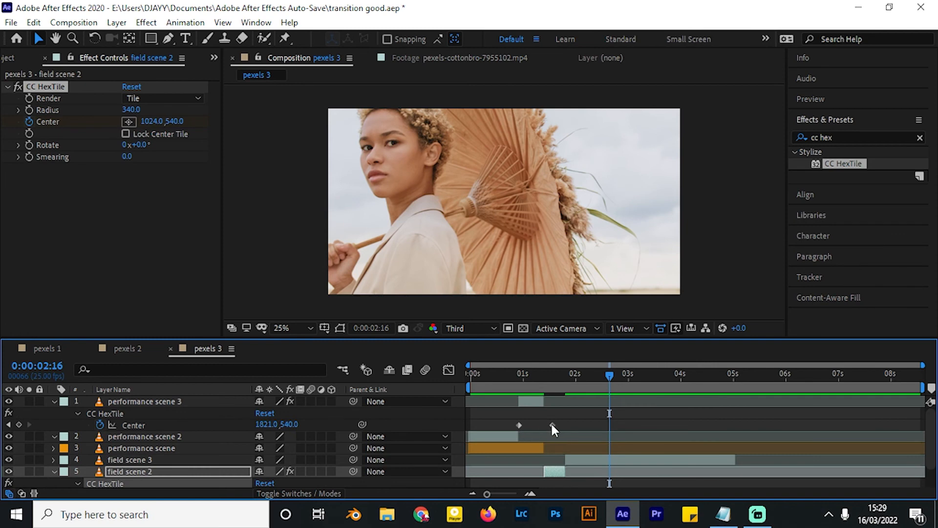
drag(552, 425, 547, 423)
scroll(545, 450, down, 1)
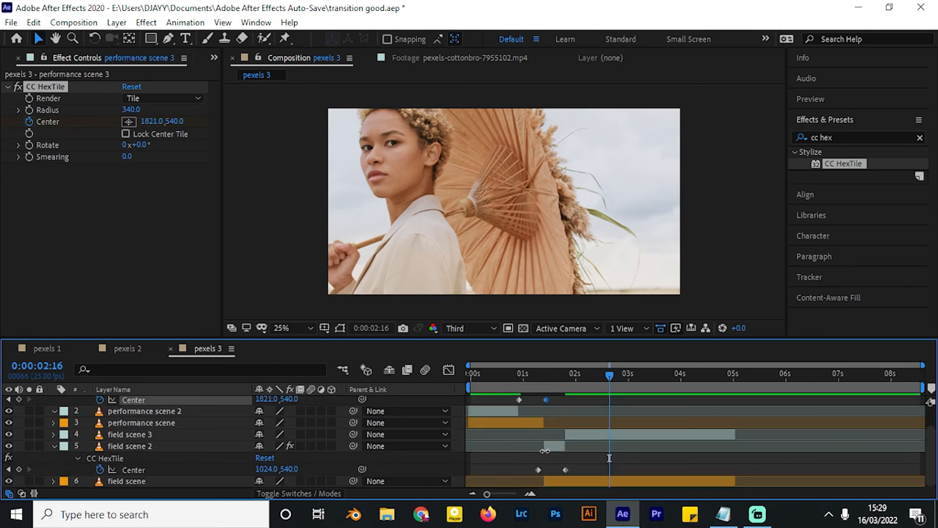
scroll(545, 451, up, 1)
scroll(532, 425, down, 1)
scroll(518, 400, up, 1)
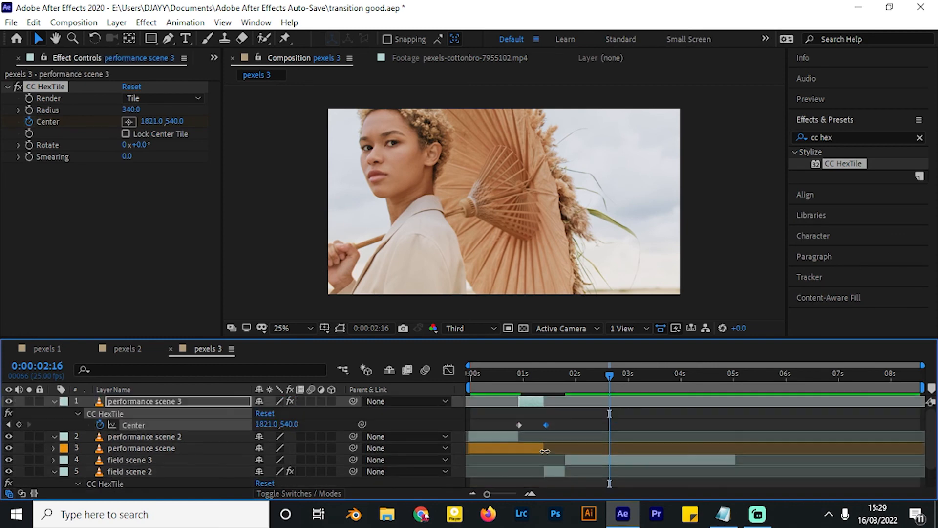
Play back the retimed hexagon transition from 0:00:00:07
click(485, 376)
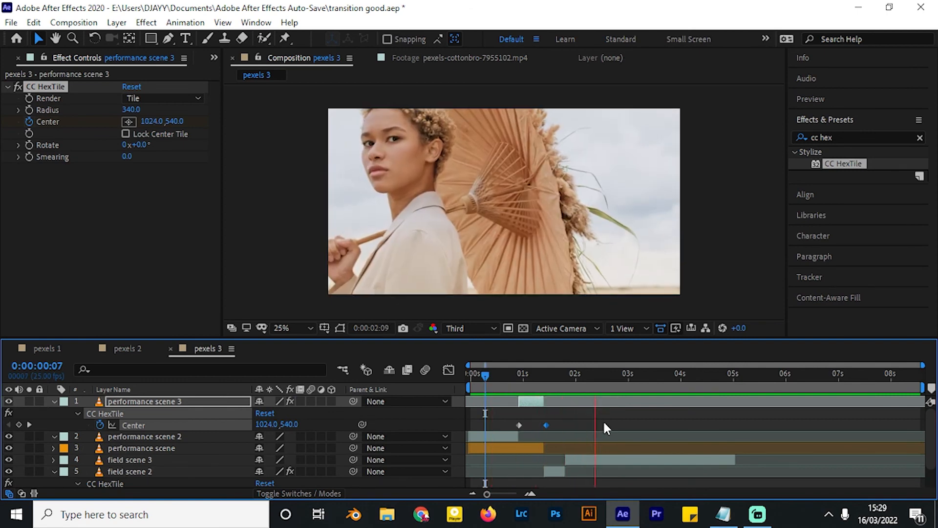
key(space)
scroll(558, 418, down, 1)
scroll(532, 408, up, 1)
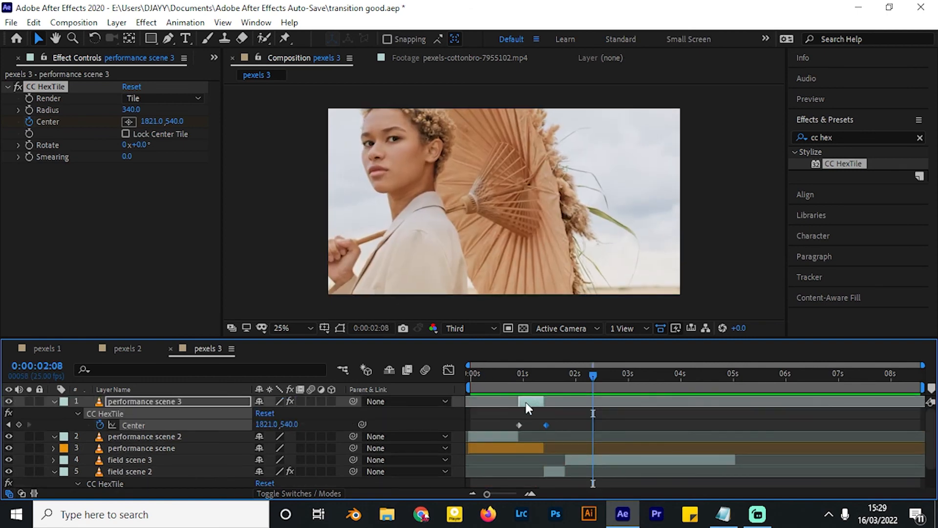
Apply Easy Ease to both CC HexTile Center keyframes of performance scene 3 and of field scene 2
click(200, 400)
key(u)
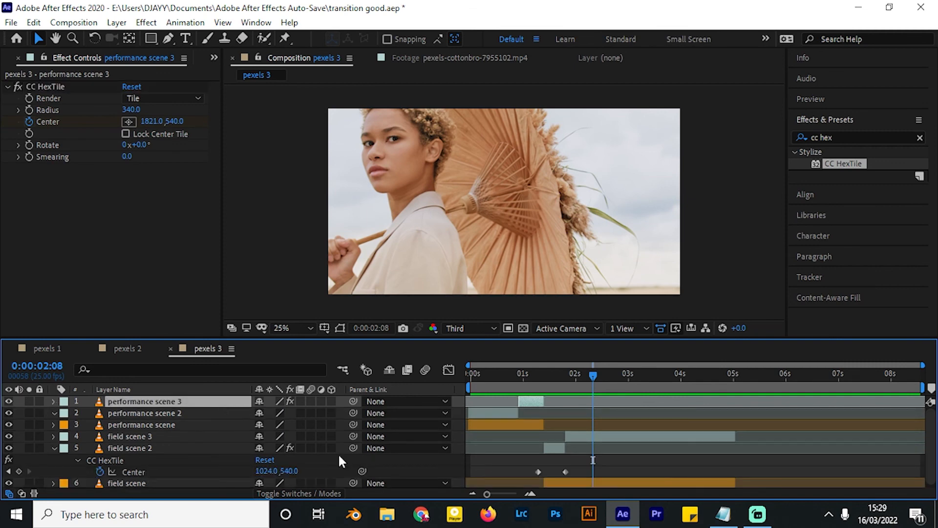
click(218, 448)
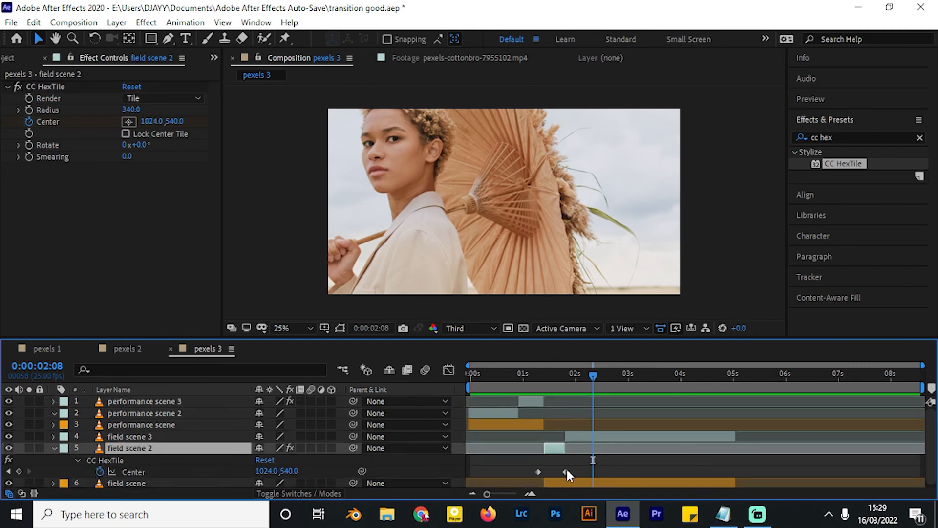
click(527, 400)
key(u)
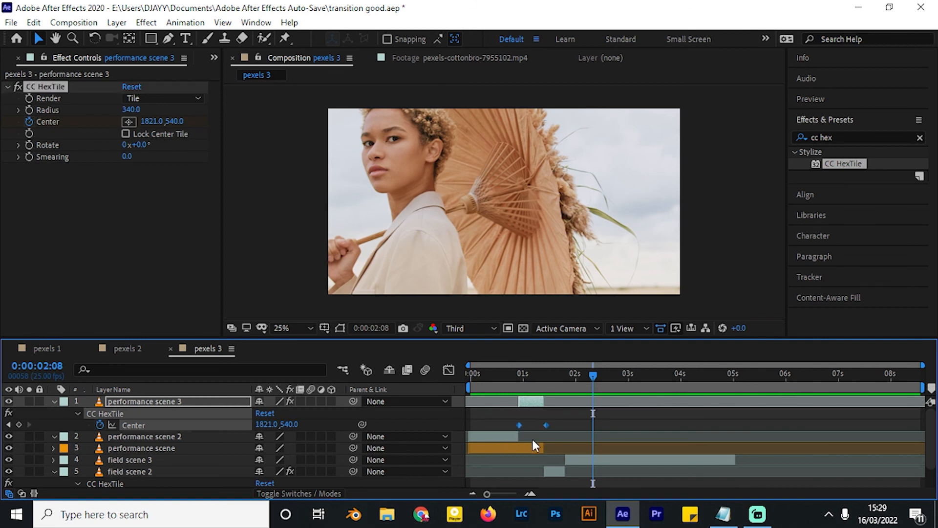
scroll(533, 439, down, 2)
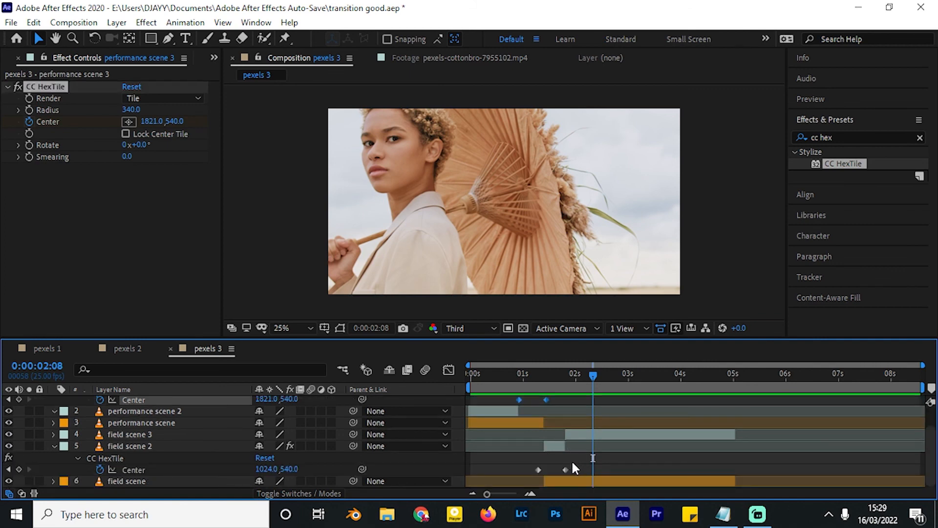
drag(571, 459, 535, 474)
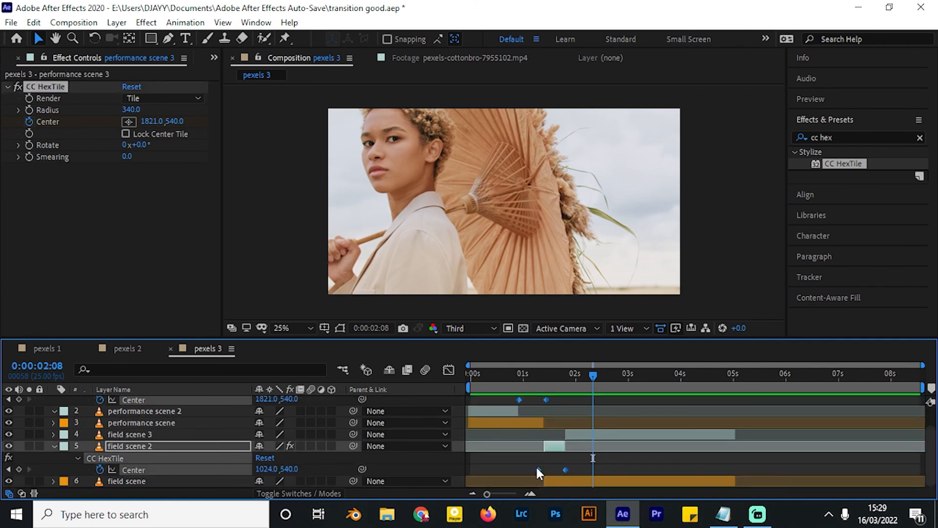
right_click(565, 468)
mouse_move(632, 459)
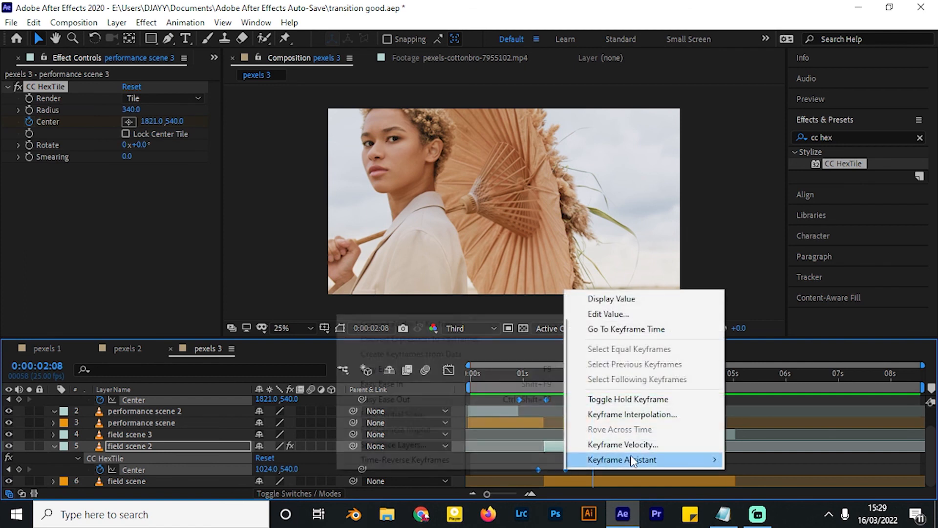
click(473, 369)
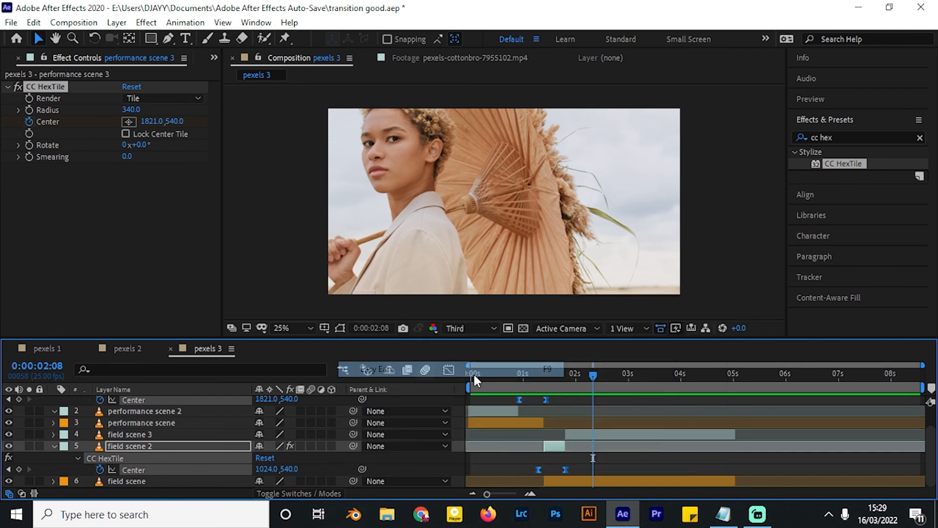
Preview the eased hexagon transition and return the playhead to 0:00:00:00
click(597, 404)
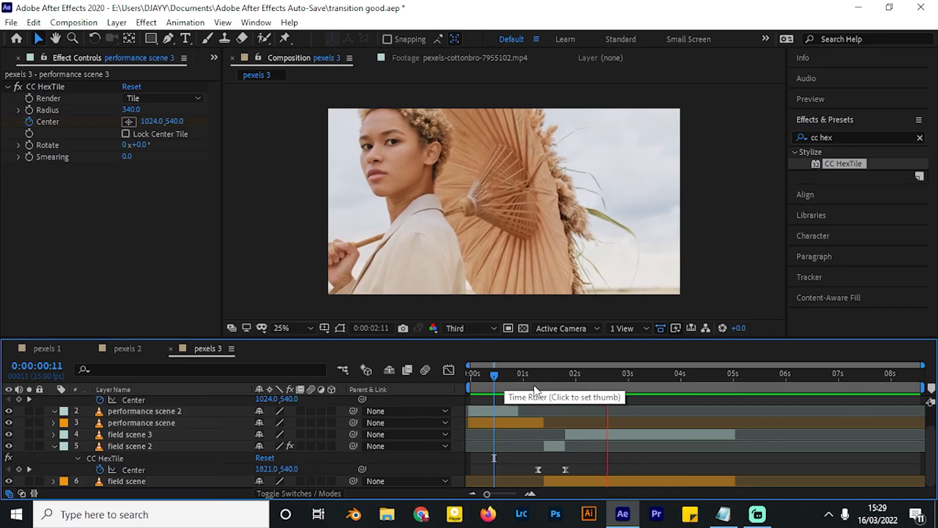
scroll(662, 426, up, 2)
drag(473, 376, 460, 385)
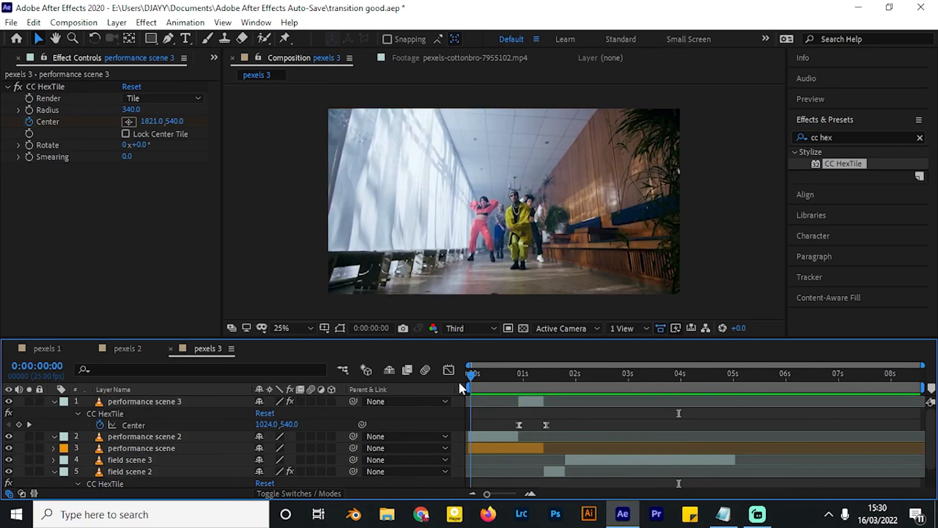